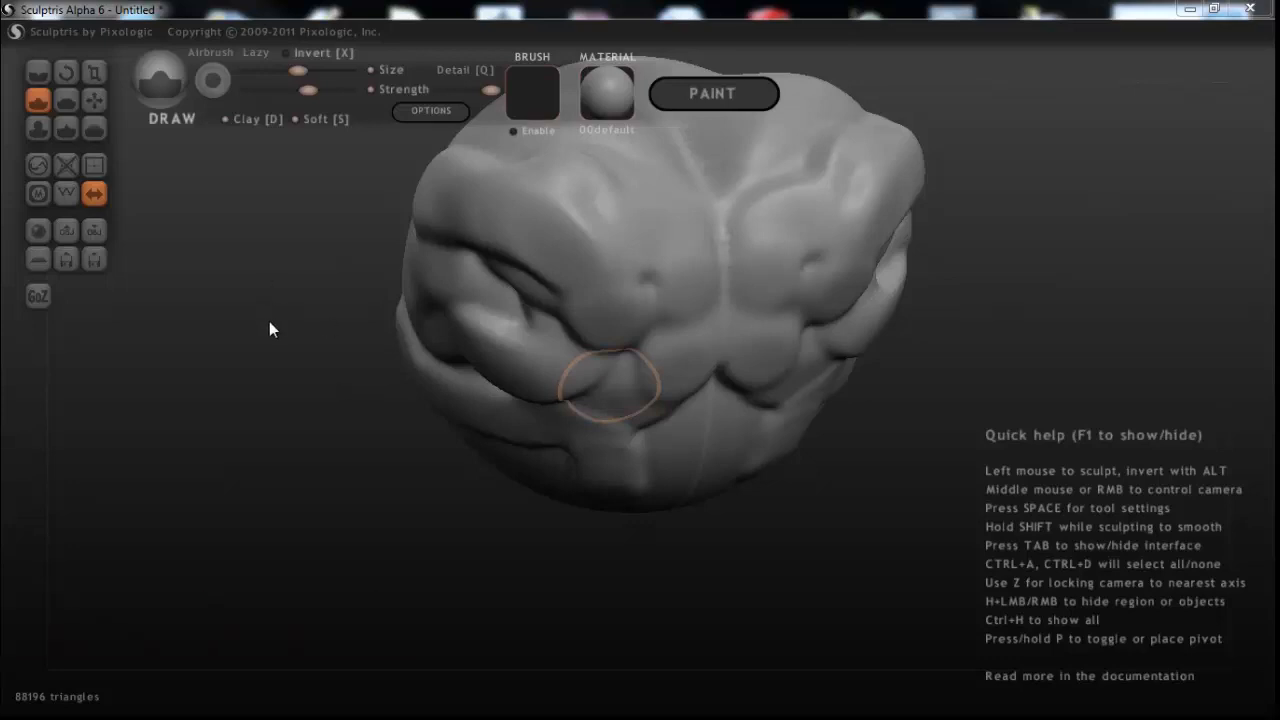
Turn on the wireframe display and examine the mesh density on the sculpted and smooth parts of the sphere
left_click(364, 242)
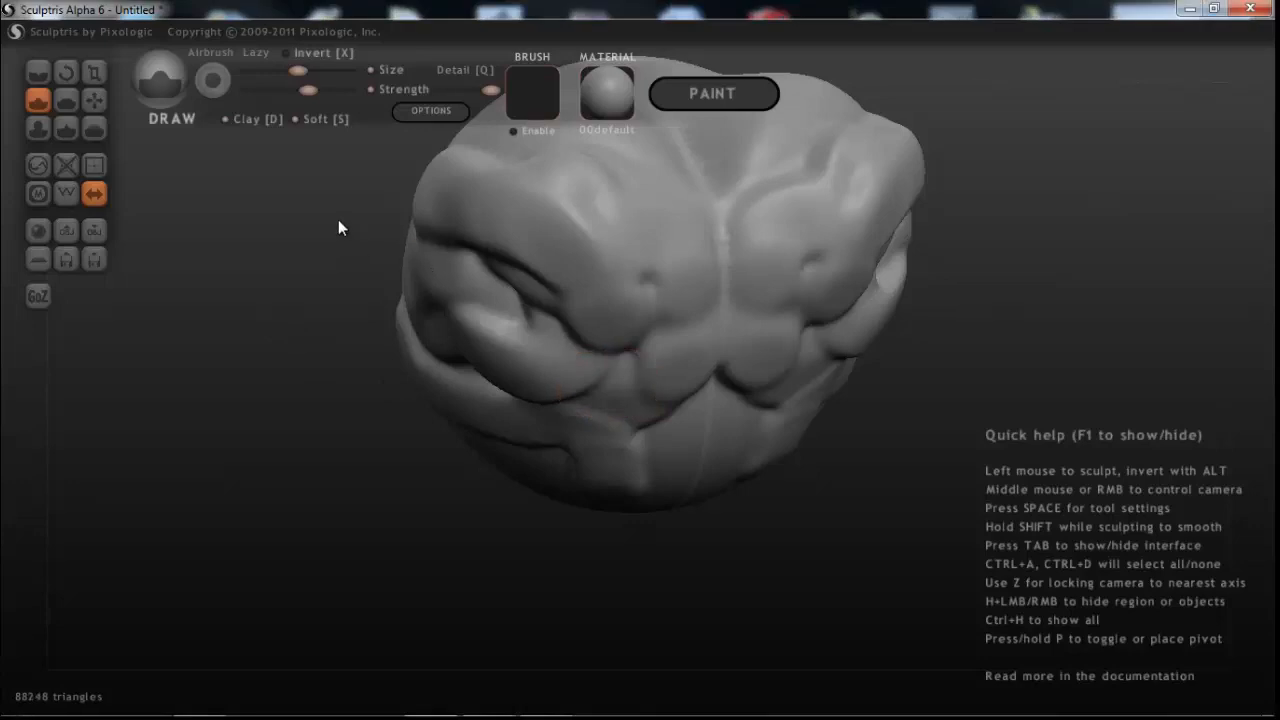
mouse_move(380, 228)
left_mouse_down()
mouse_move(365, 264)
mouse_move(351, 186)
mouse_move(358, 204)
left_mouse_up()
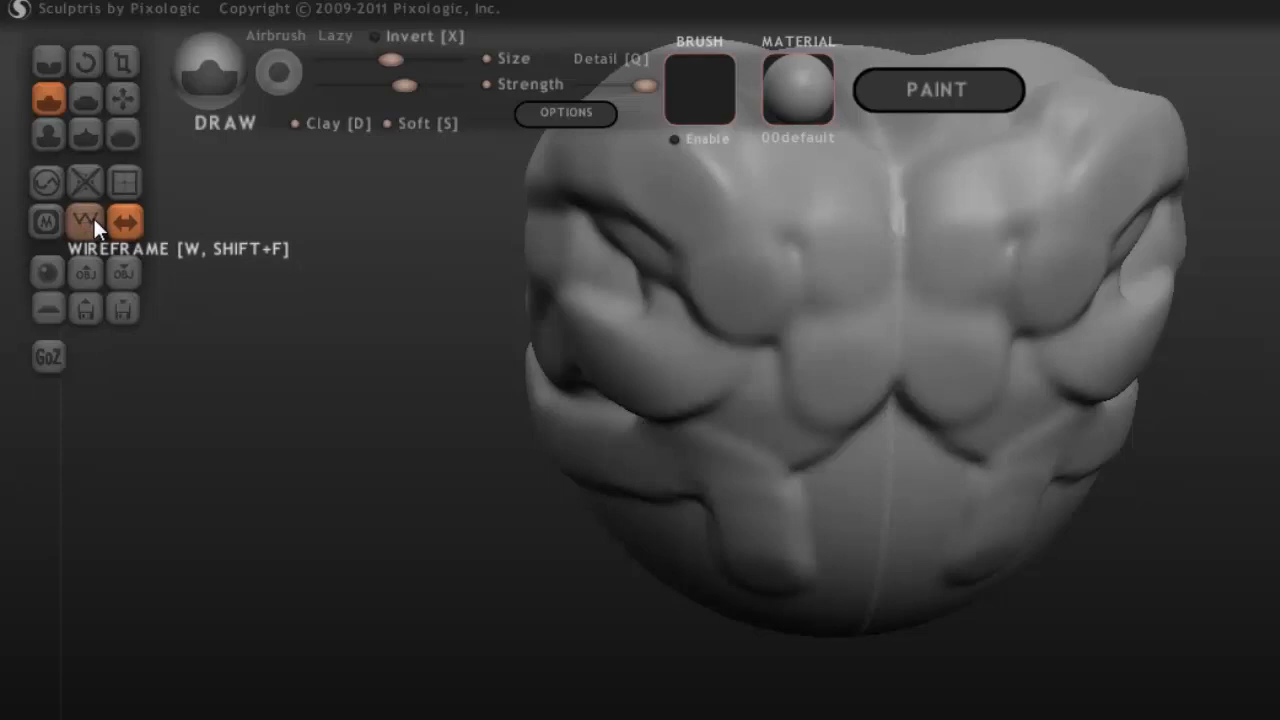
left_click(93, 218)
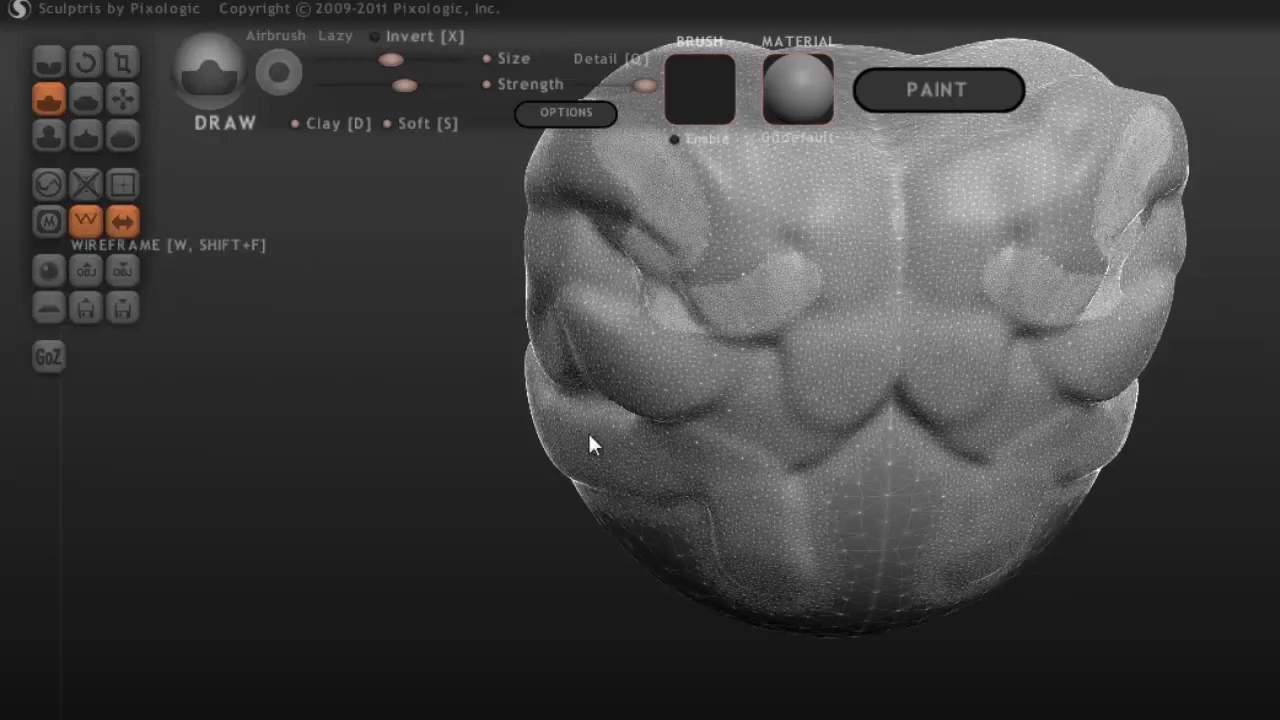
mouse_move(531, 543)
left_mouse_down()
mouse_move(563, 530)
mouse_move(475, 521)
mouse_move(486, 517)
mouse_move(431, 406)
mouse_move(437, 489)
mouse_move(510, 454)
mouse_move(751, 457)
mouse_move(862, 478)
left_mouse_up()
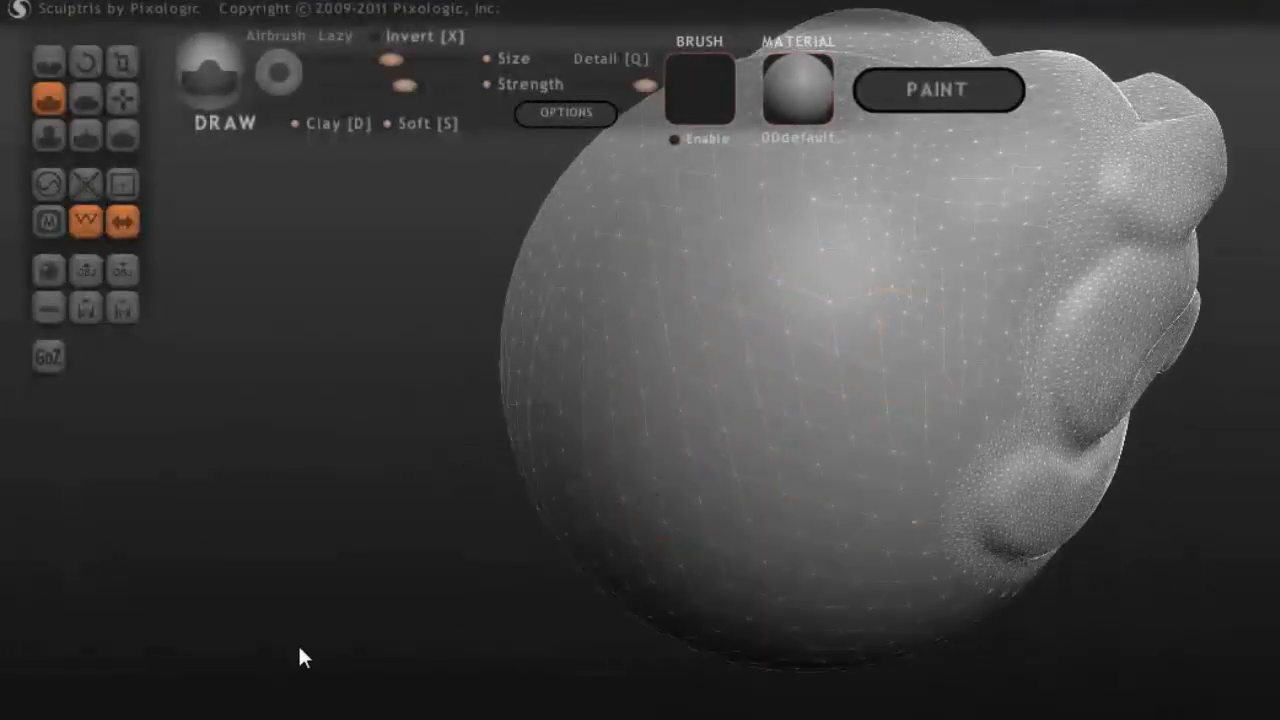
key("w")
mouse_move(1102, 623)
left_mouse_down()
mouse_move(1011, 637)
mouse_move(709, 354)
left_mouse_up()
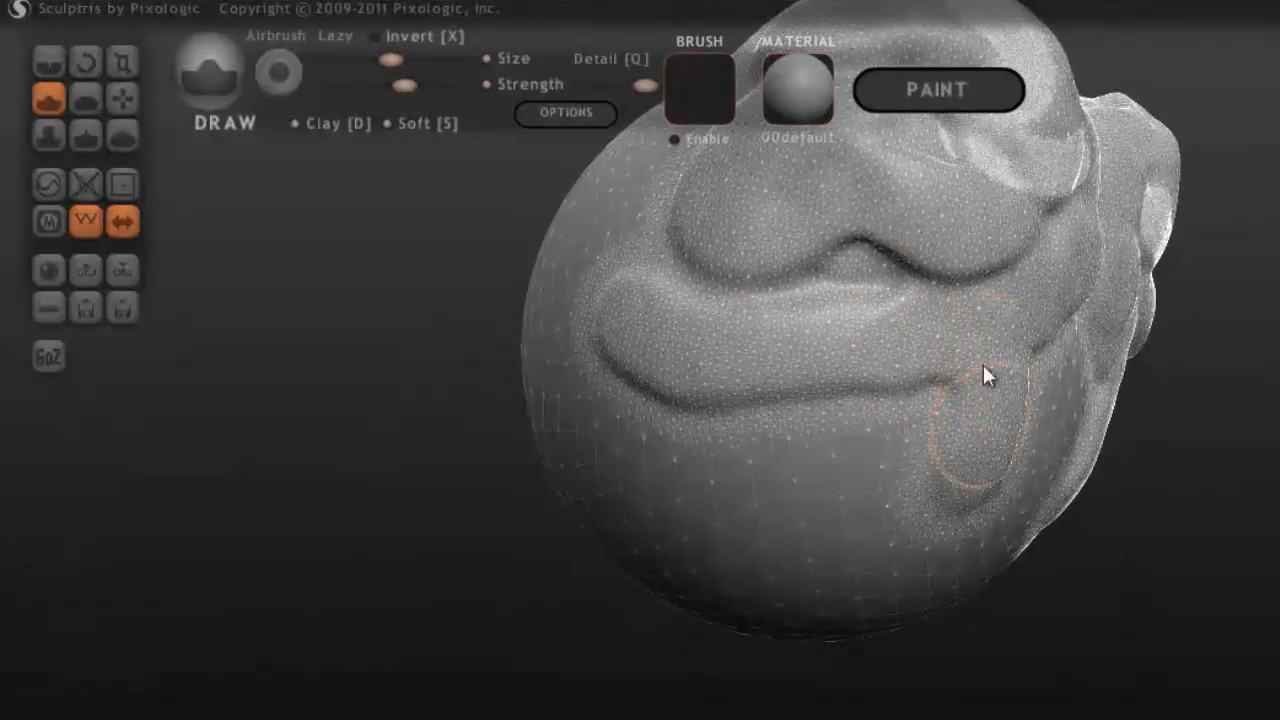
left_click_drag(1014, 644, 760, 330)
mouse_move(698, 250)
left_mouse_down()
mouse_move(774, 417)
mouse_move(883, 470)
mouse_move(990, 367)
mouse_move(653, 302)
mouse_move(671, 346)
mouse_move(820, 417)
mouse_move(717, 298)
mouse_move(753, 296)
mouse_move(803, 412)
mouse_move(690, 287)
mouse_move(743, 357)
mouse_move(868, 462)
left_mouse_up()
mouse_move(437, 534)
left_mouse_down()
mouse_move(706, 534)
mouse_move(665, 505)
left_mouse_up()
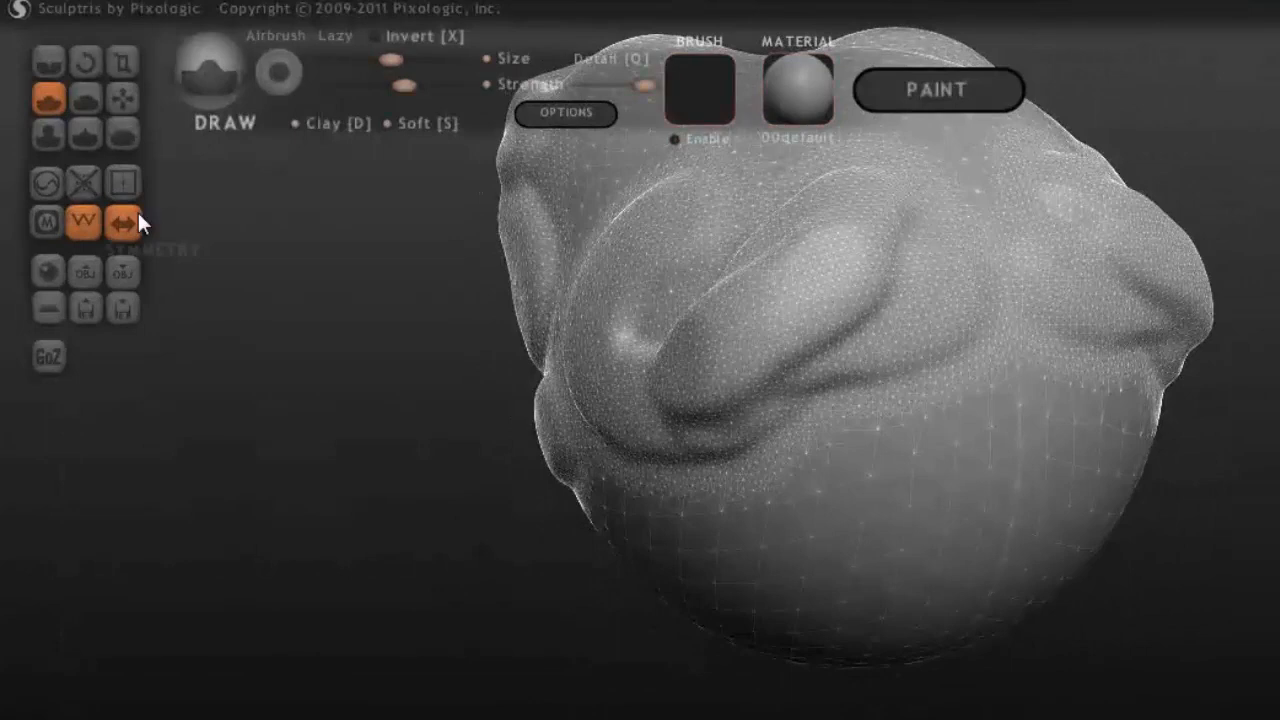
Toggle the wireframe display repeatedly to compare both views, and leave it off
left_click(80, 223)
left_click(80, 223)
left_click(80, 223)
left_click(80, 223)
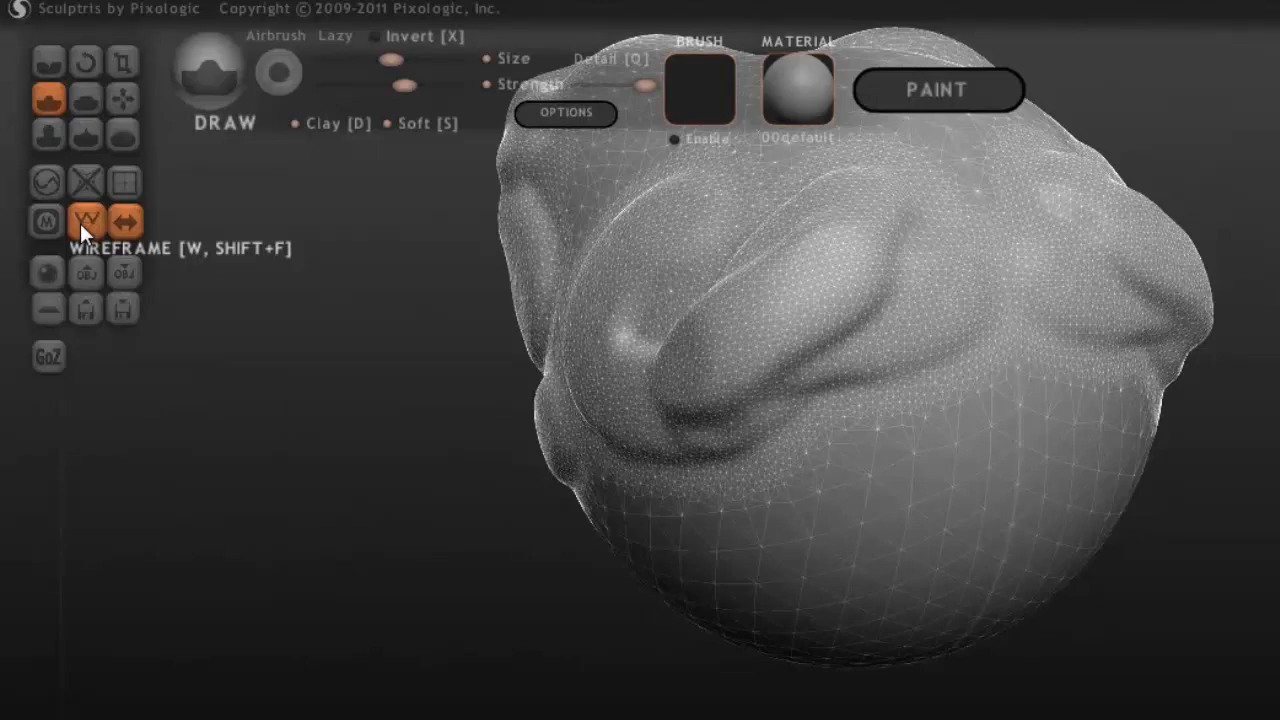
left_click(80, 223)
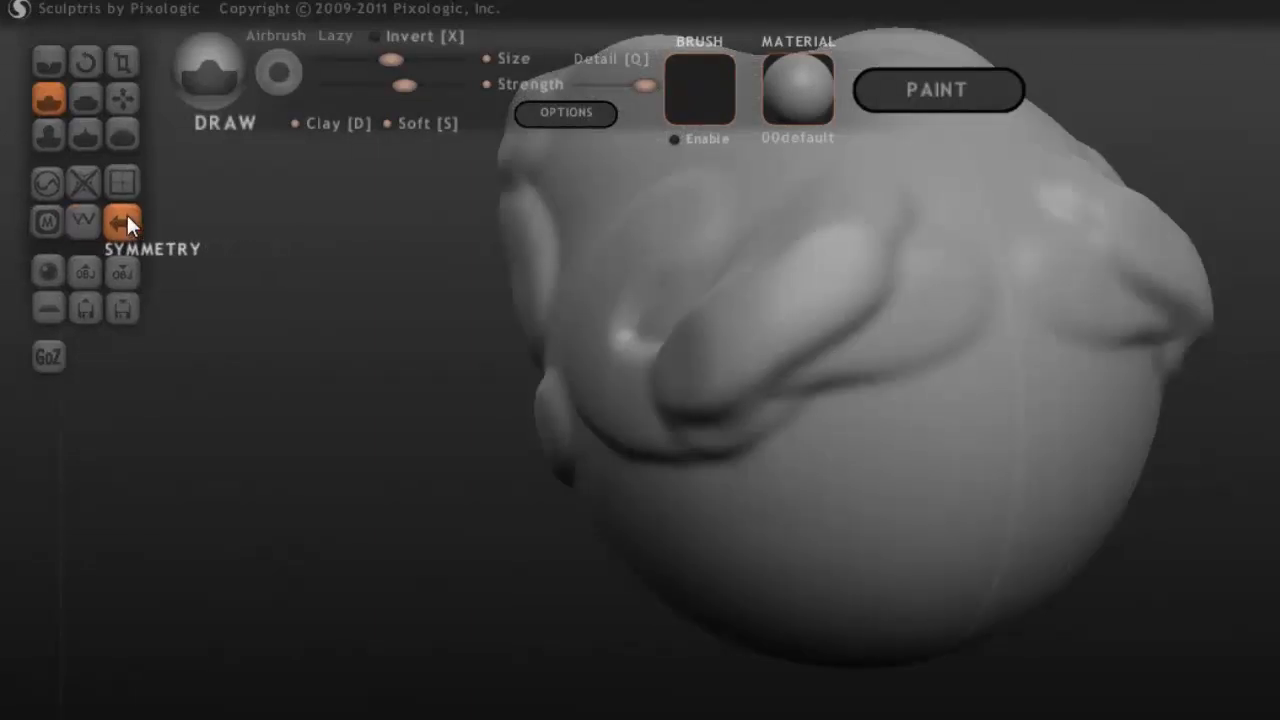
Sculpt mirrored ridges and folds across the sphere's smooth side using the Draw brush with symmetry on
left_click_drag(407, 338, 330, 311)
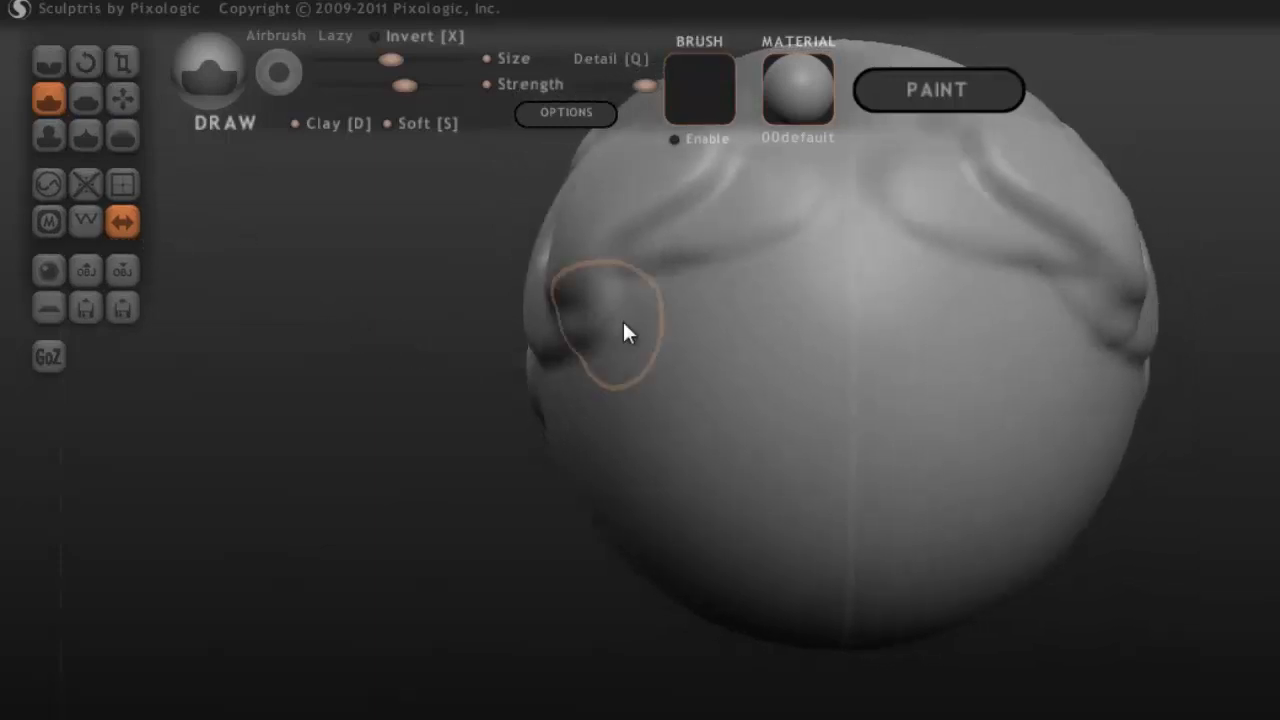
mouse_move(707, 318)
left_mouse_down()
mouse_move(712, 391)
mouse_move(740, 454)
mouse_move(731, 487)
mouse_move(597, 456)
mouse_move(691, 451)
mouse_move(737, 337)
mouse_move(703, 314)
mouse_move(813, 377)
mouse_move(797, 523)
mouse_move(710, 348)
mouse_move(738, 244)
mouse_move(757, 255)
mouse_move(679, 328)
mouse_move(694, 366)
mouse_move(666, 276)
mouse_move(740, 371)
mouse_move(694, 286)
mouse_move(669, 326)
left_mouse_up()
Turn symmetry off to build up a large mound on the left half only, and re-enable symmetry to mirror it
left_click(126, 224)
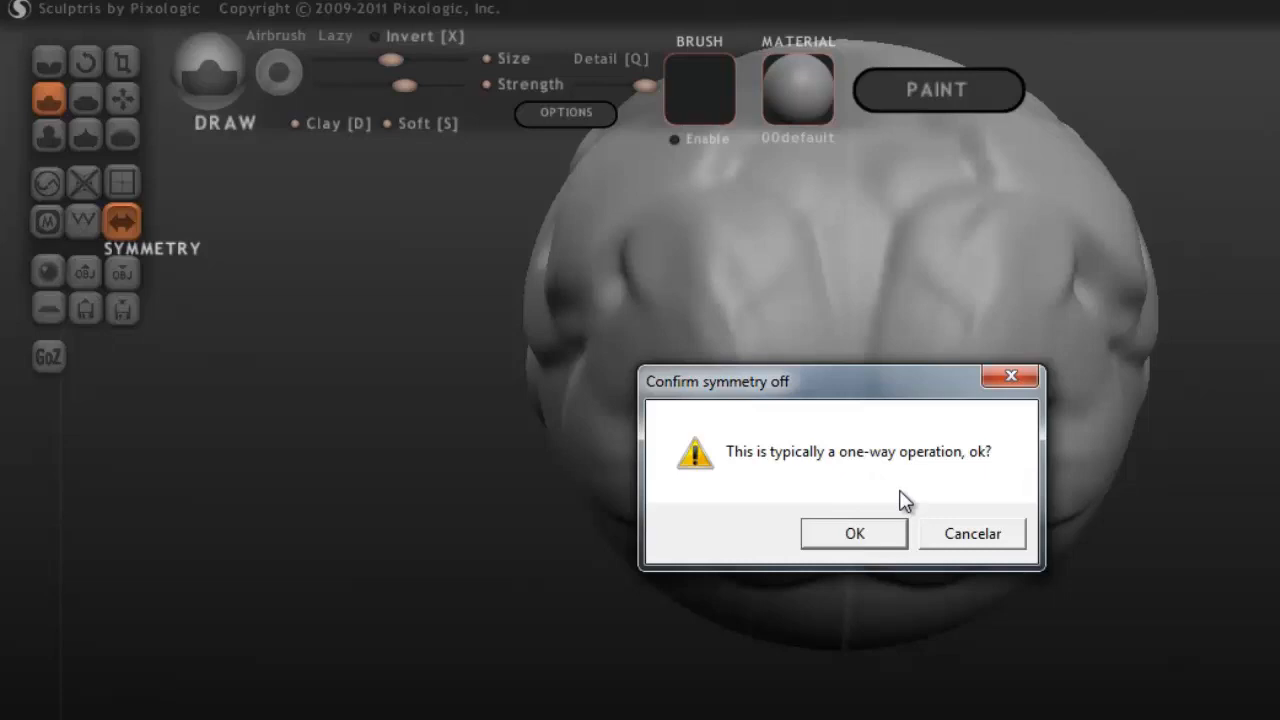
left_click(855, 535)
mouse_move(735, 398)
left_mouse_down()
mouse_move(751, 503)
mouse_move(720, 306)
mouse_move(648, 291)
mouse_move(618, 412)
left_mouse_up()
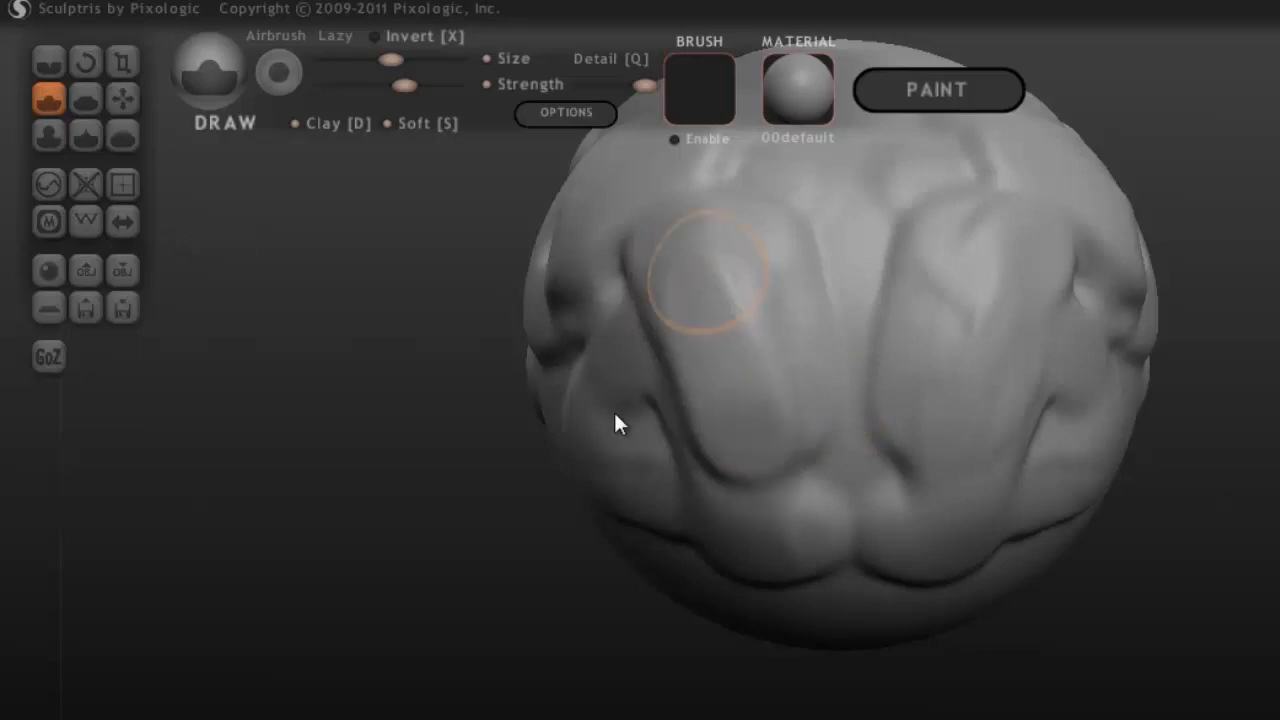
left_click(757, 325)
mouse_move(728, 318)
left_mouse_down()
mouse_move(719, 411)
mouse_move(740, 437)
mouse_move(637, 365)
mouse_move(680, 361)
left_mouse_up()
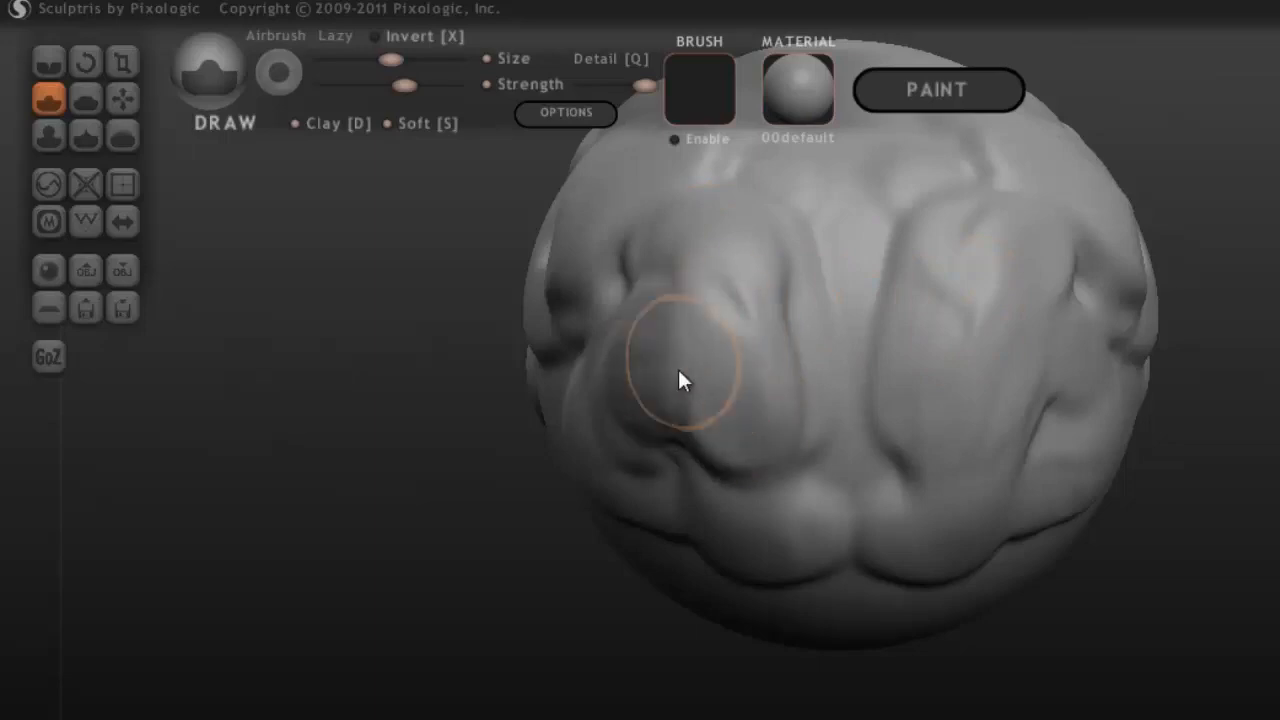
mouse_move(315, 465)
left_mouse_down()
mouse_move(405, 450)
mouse_move(307, 466)
left_mouse_up()
mouse_move(621, 325)
left_mouse_down()
mouse_move(723, 517)
mouse_move(706, 289)
mouse_move(752, 447)
mouse_move(729, 434)
mouse_move(671, 266)
mouse_move(797, 380)
mouse_move(688, 326)
mouse_move(680, 374)
mouse_move(763, 429)
mouse_move(929, 420)
mouse_move(912, 385)
mouse_move(931, 354)
mouse_move(948, 366)
mouse_move(674, 345)
mouse_move(986, 363)
mouse_move(757, 383)
mouse_move(903, 353)
left_mouse_up()
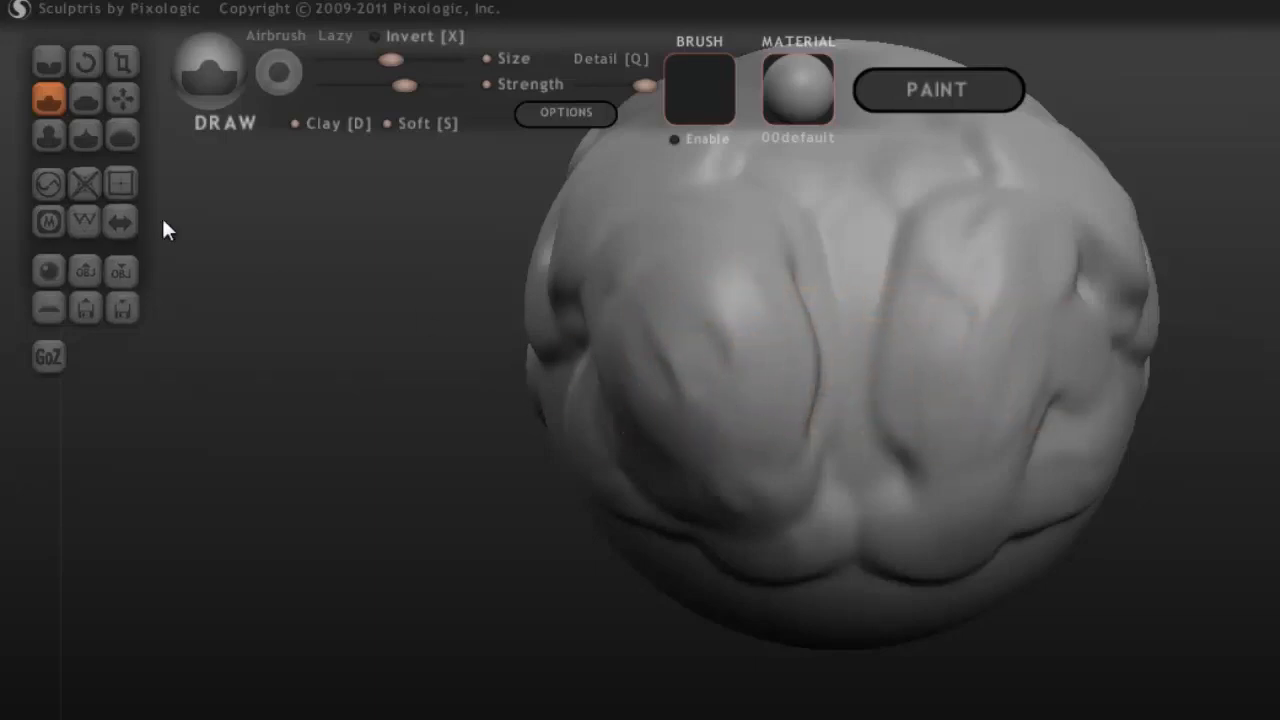
left_click(123, 221)
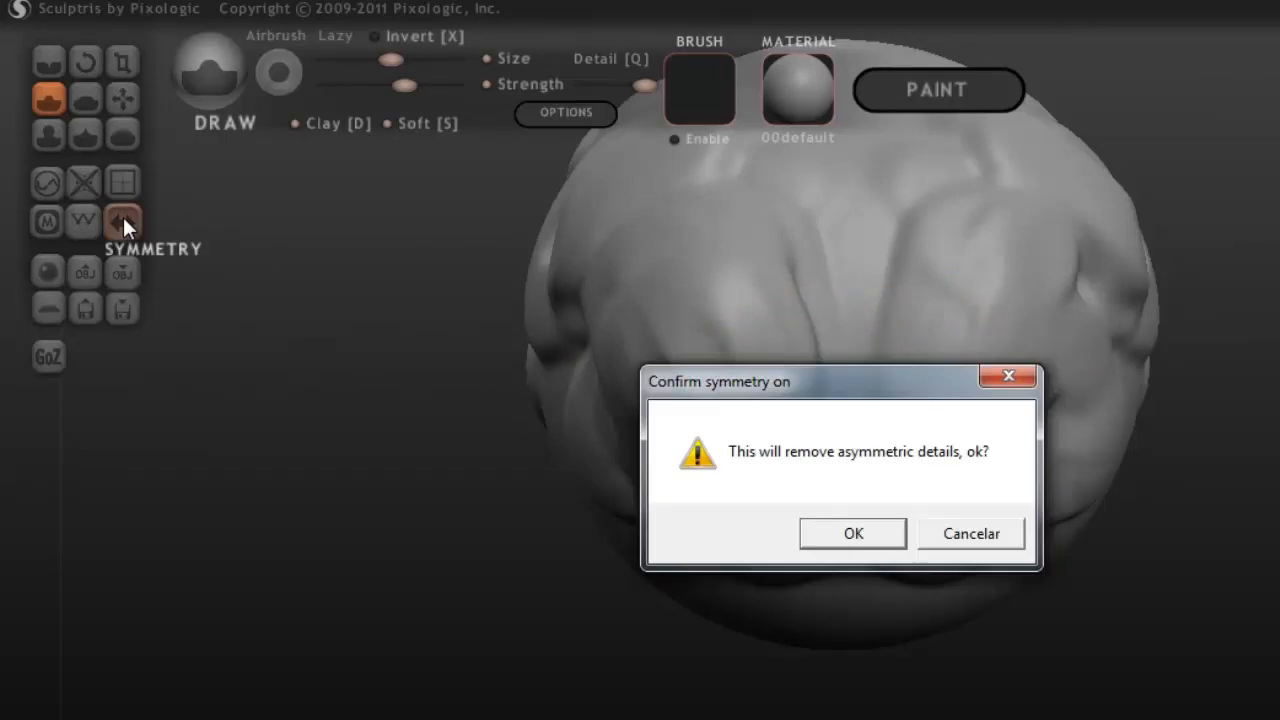
left_click(848, 536)
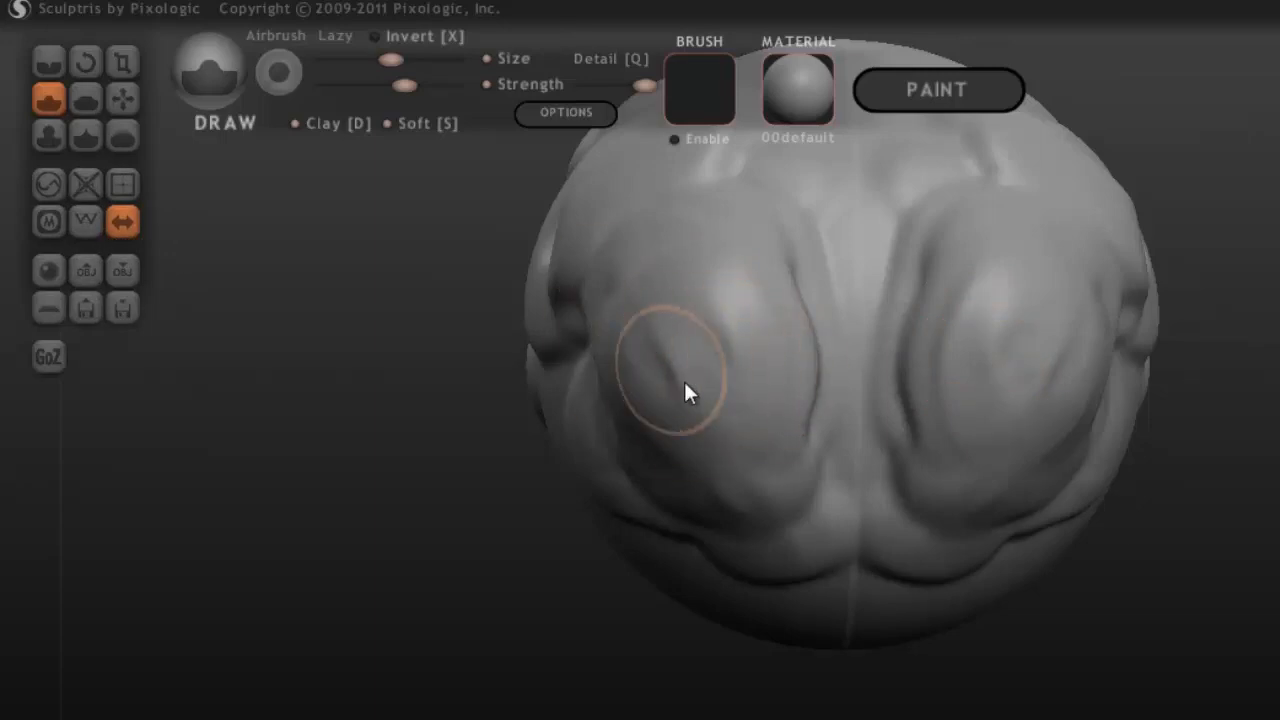
With symmetry disabled, raise a rounded knob on the left mound, and turn symmetry back on to copy it across
left_click(131, 222)
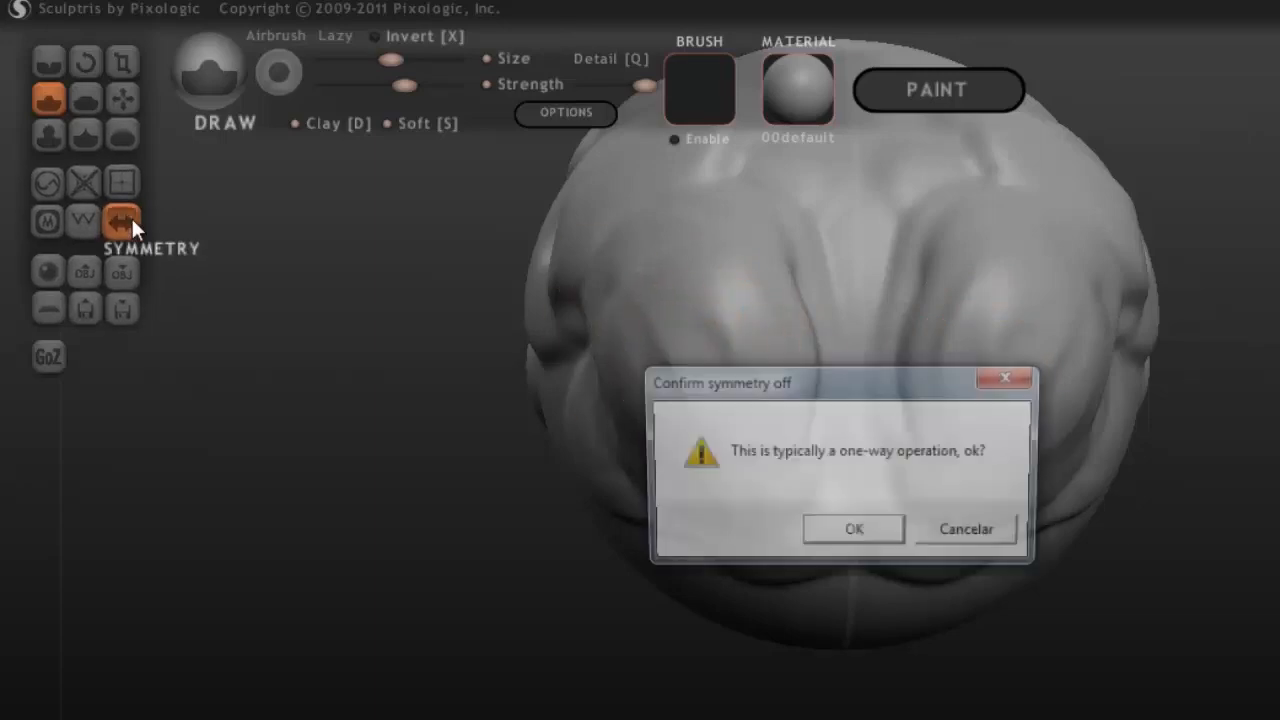
left_click(860, 529)
mouse_move(757, 400)
left_mouse_down()
mouse_move(689, 457)
mouse_move(777, 331)
mouse_move(743, 391)
mouse_move(677, 323)
mouse_move(723, 429)
mouse_move(729, 300)
mouse_move(671, 391)
mouse_move(740, 330)
mouse_move(705, 370)
mouse_move(716, 330)
mouse_move(691, 356)
mouse_move(710, 362)
left_mouse_up()
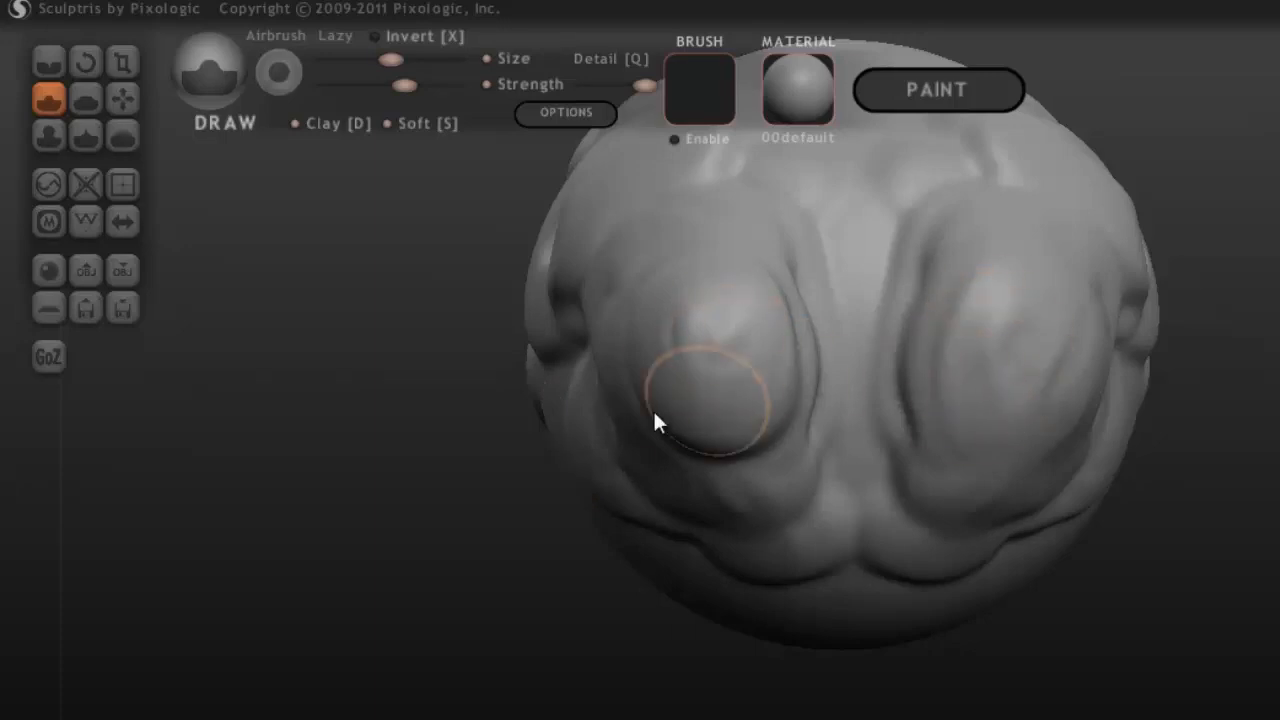
left_click(123, 226)
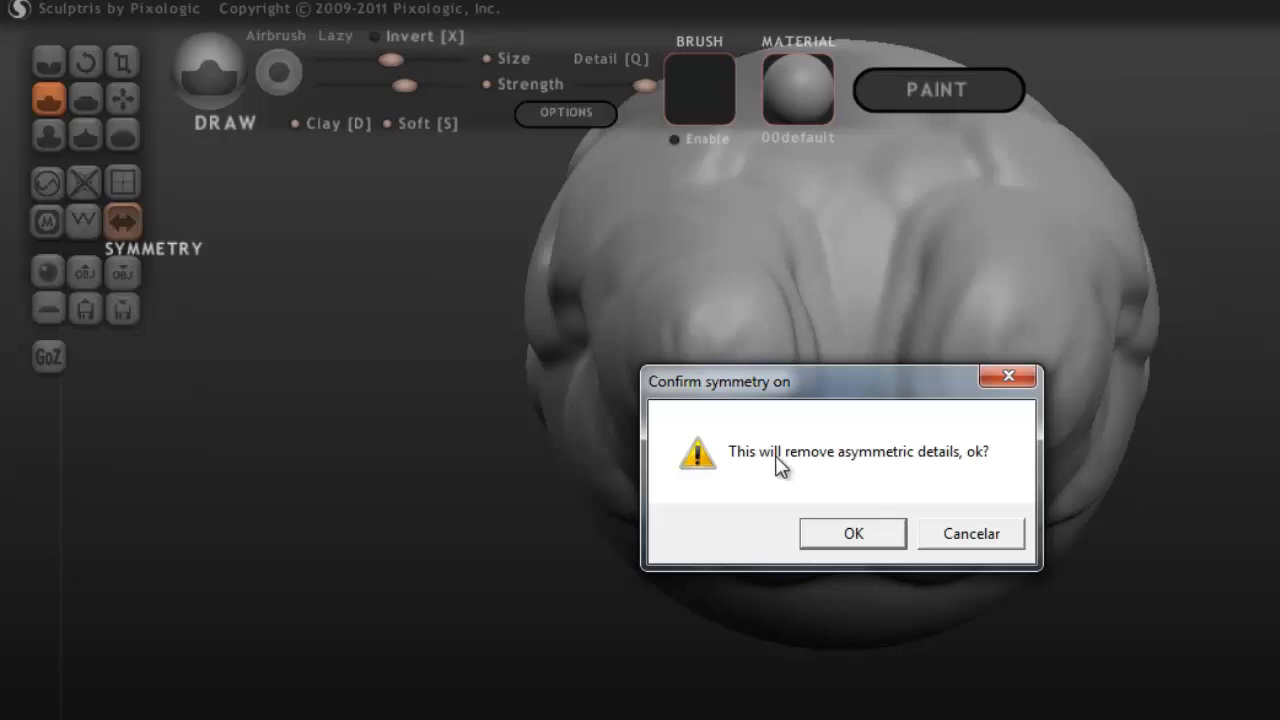
left_click(850, 533)
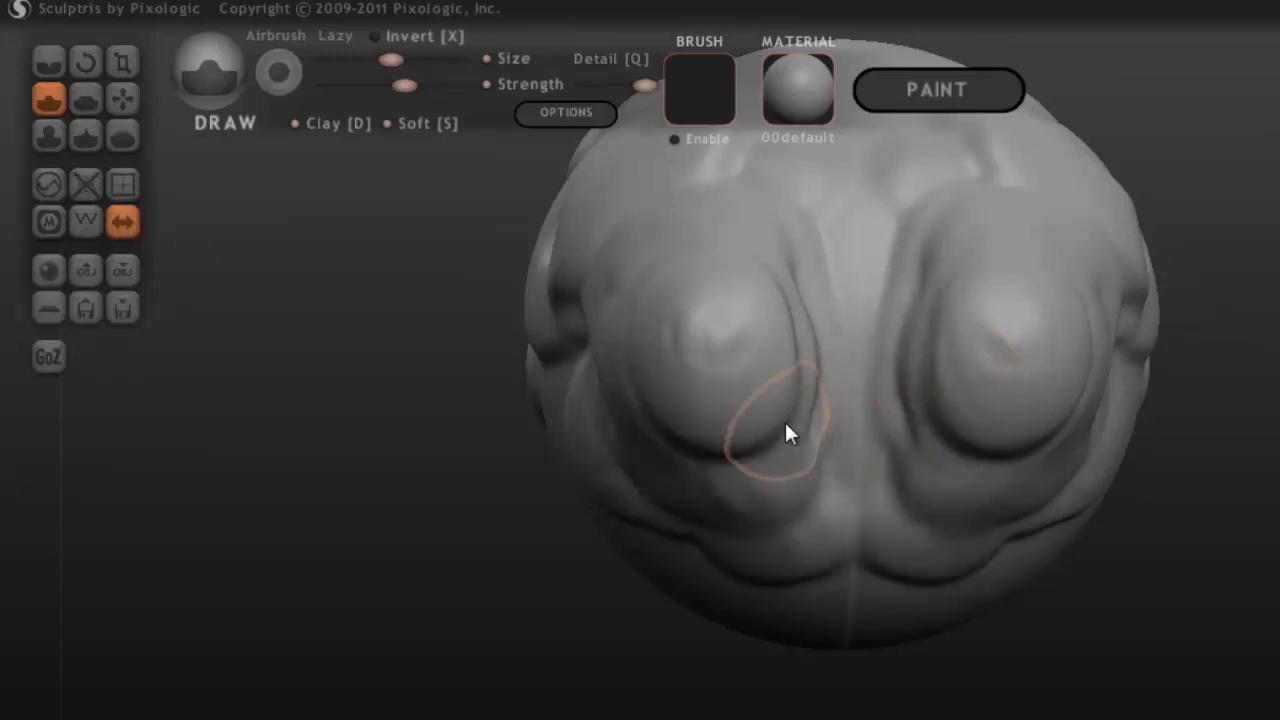
View the mirrored knobs at an angle, switch to the Mask brush, and return to the Draw brush
mouse_move(470, 562)
left_mouse_down()
mouse_move(512, 555)
mouse_move(470, 567)
left_mouse_up()
mouse_move(873, 347)
left_mouse_down()
mouse_move(774, 376)
mouse_move(801, 449)
mouse_move(828, 337)
mouse_move(816, 312)
mouse_move(757, 400)
mouse_move(840, 403)
mouse_move(834, 360)
mouse_move(769, 327)
mouse_move(792, 357)
left_mouse_up()
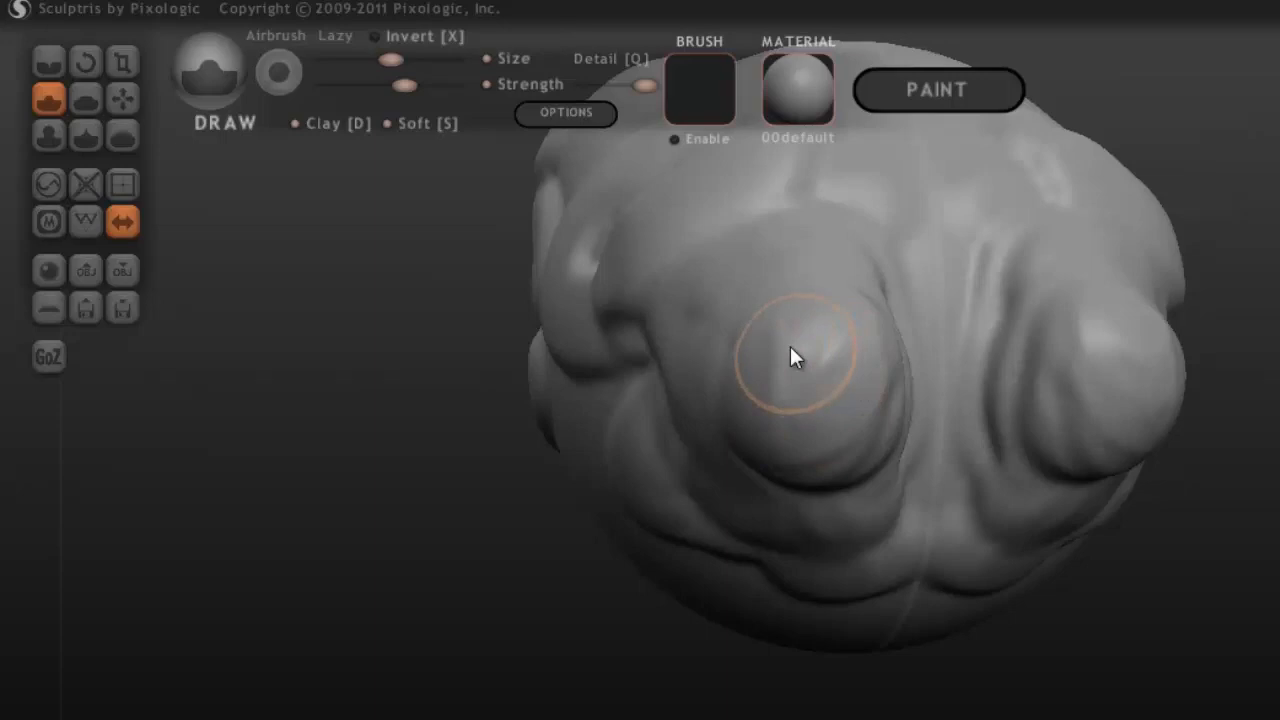
mouse_move(791, 357)
left_mouse_down()
mouse_move(866, 423)
mouse_move(836, 410)
left_mouse_up()
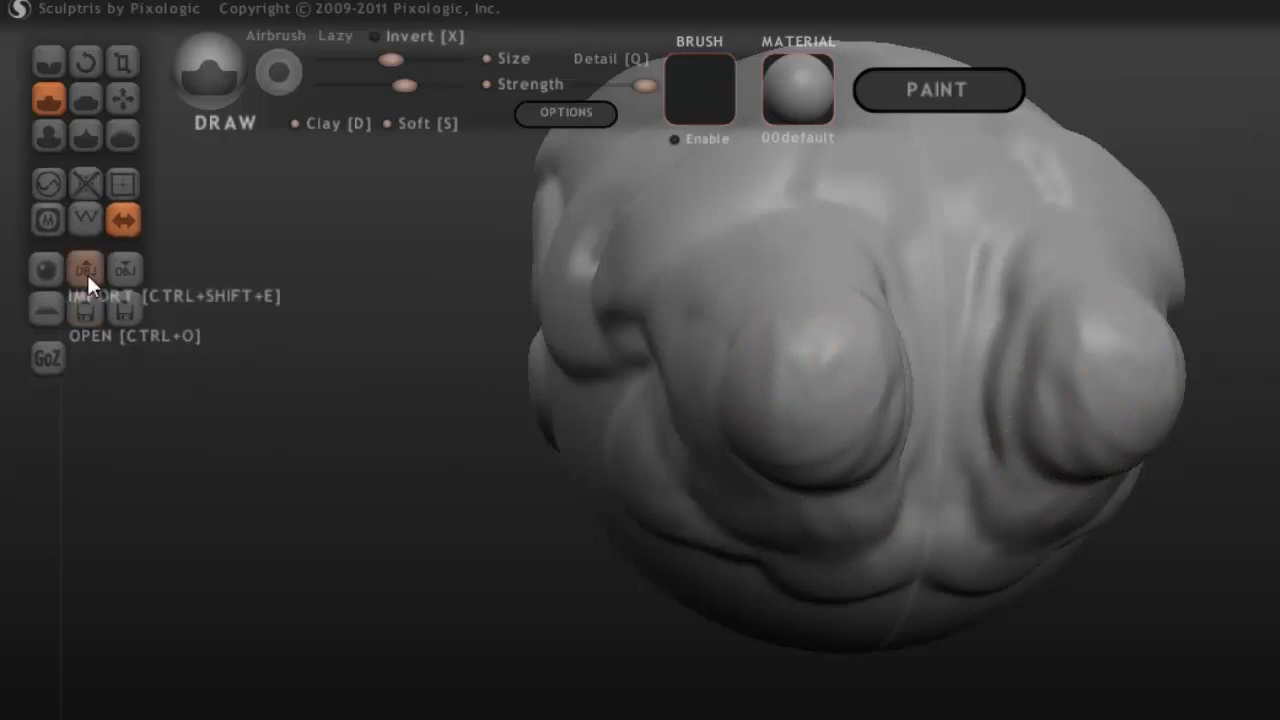
left_click(57, 214)
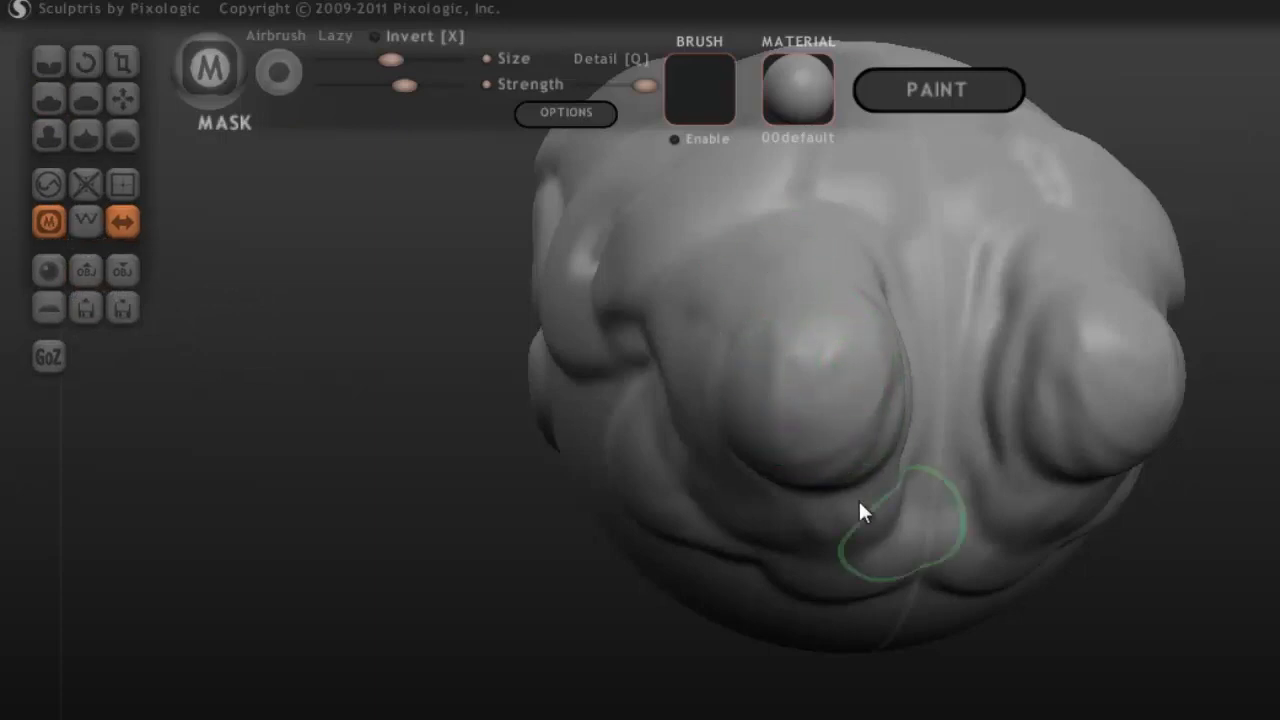
left_click(47, 219)
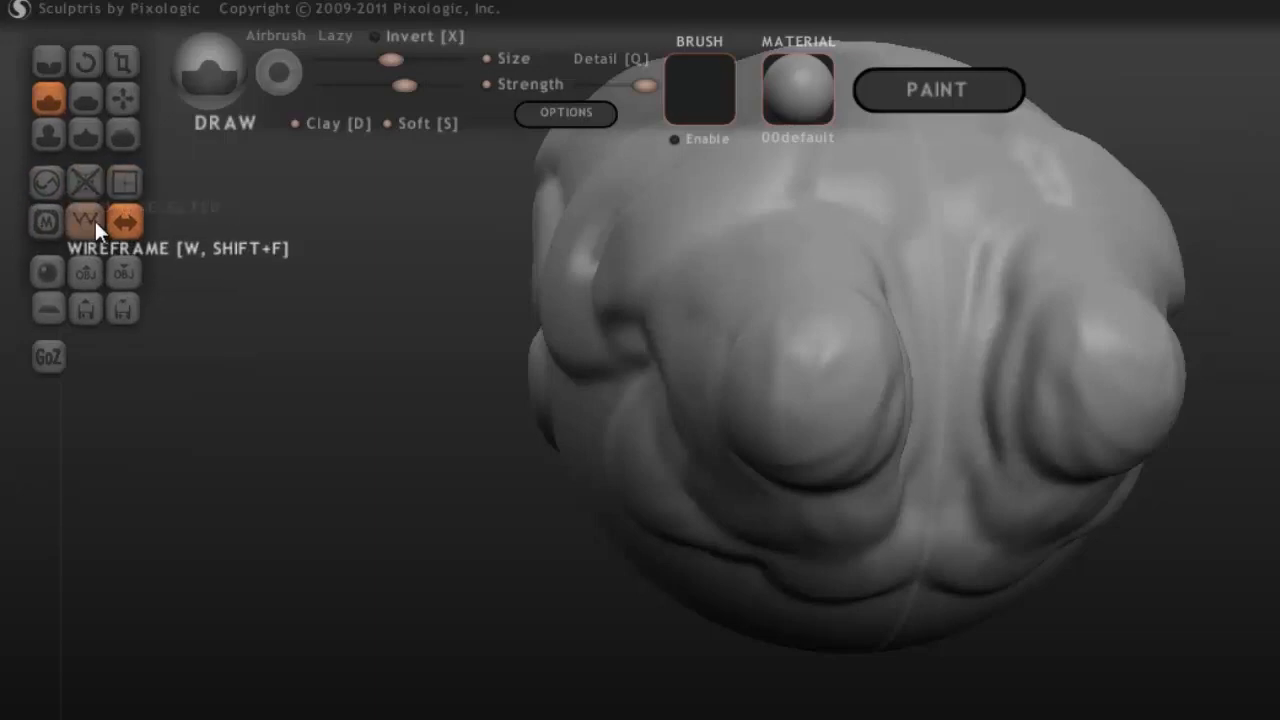
Show the wireframe and sculpt mirrored bumps just above the two rounded knobs with the Draw brush
left_click(86, 219)
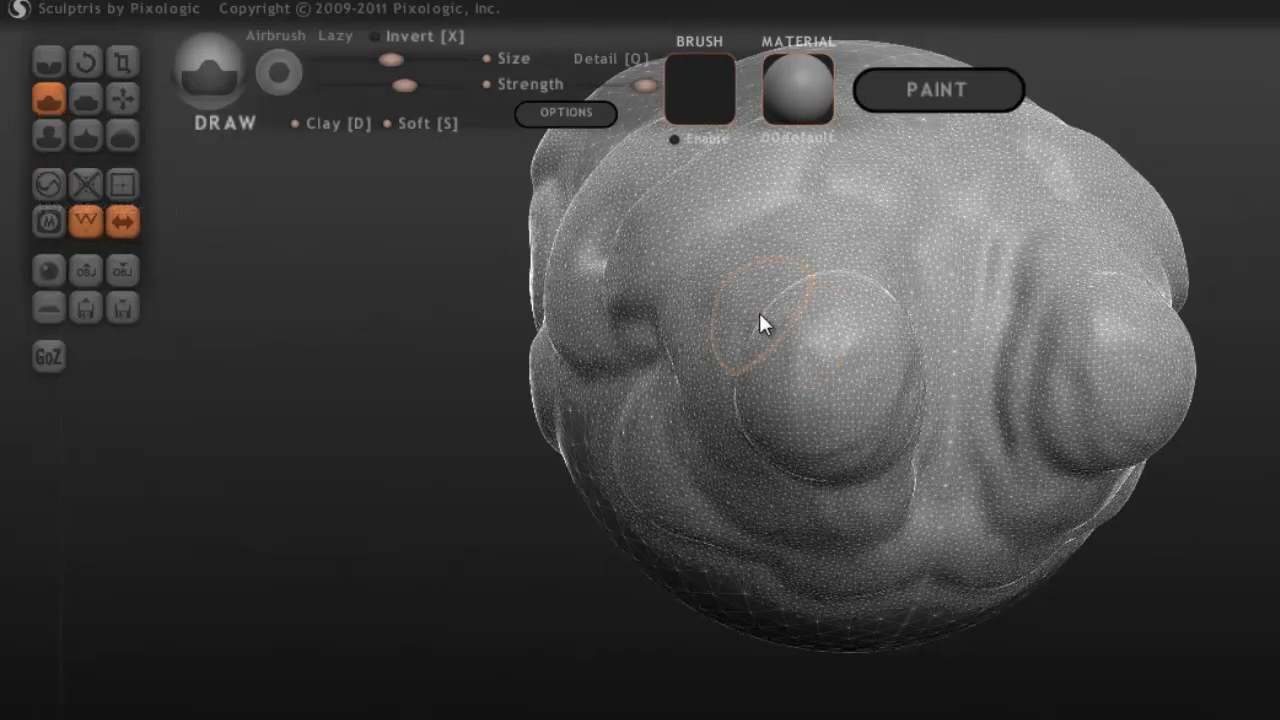
left_click_drag(1227, 340, 960, 334)
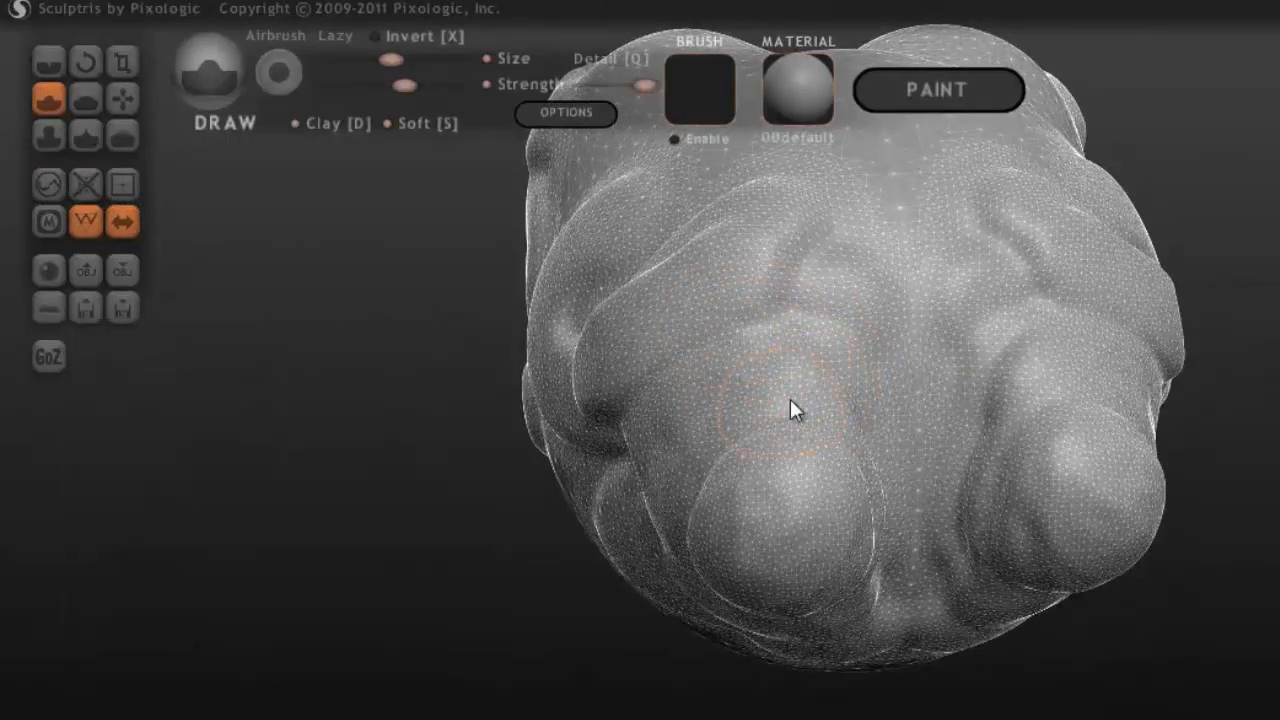
mouse_move(834, 381)
left_mouse_down()
mouse_move(722, 367)
mouse_move(774, 364)
mouse_move(744, 383)
mouse_move(730, 323)
left_mouse_up()
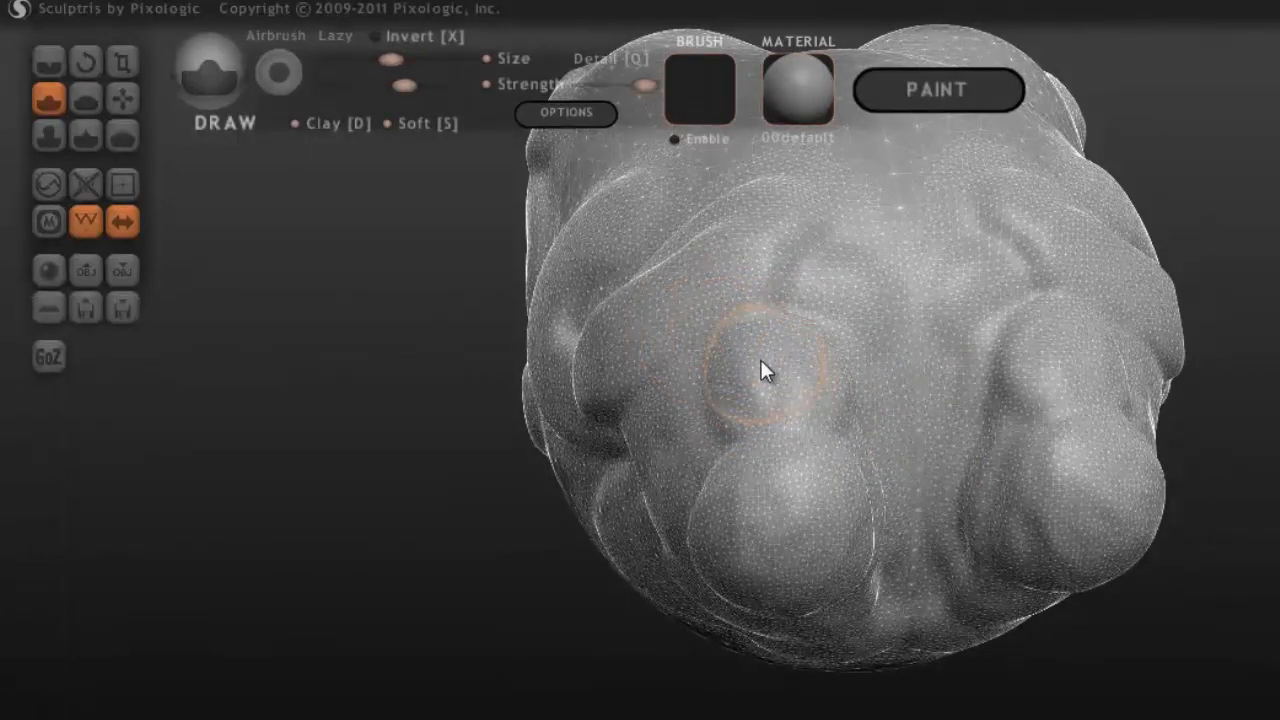
Thin out the mesh over the ridges above the knobs and along the model's side with the Reduce Brush
left_click(46, 186)
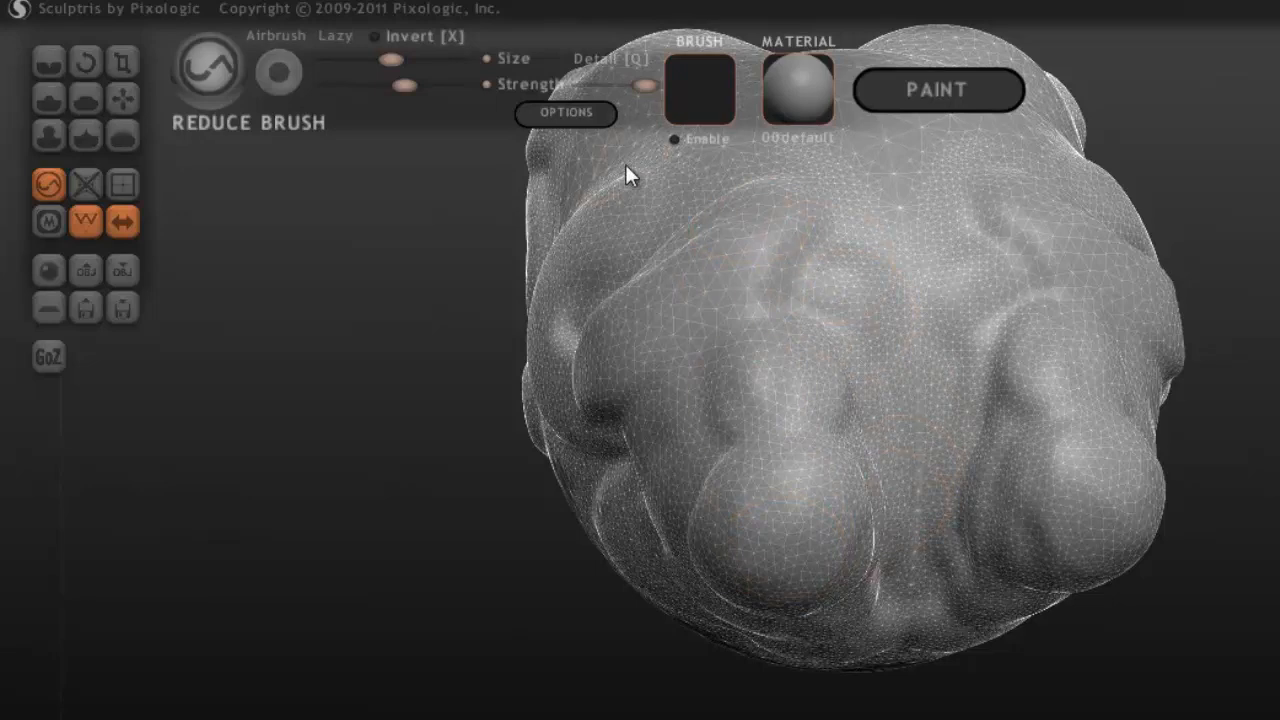
mouse_move(528, 176)
left_mouse_down()
mouse_move(629, 315)
mouse_move(641, 236)
left_mouse_up()
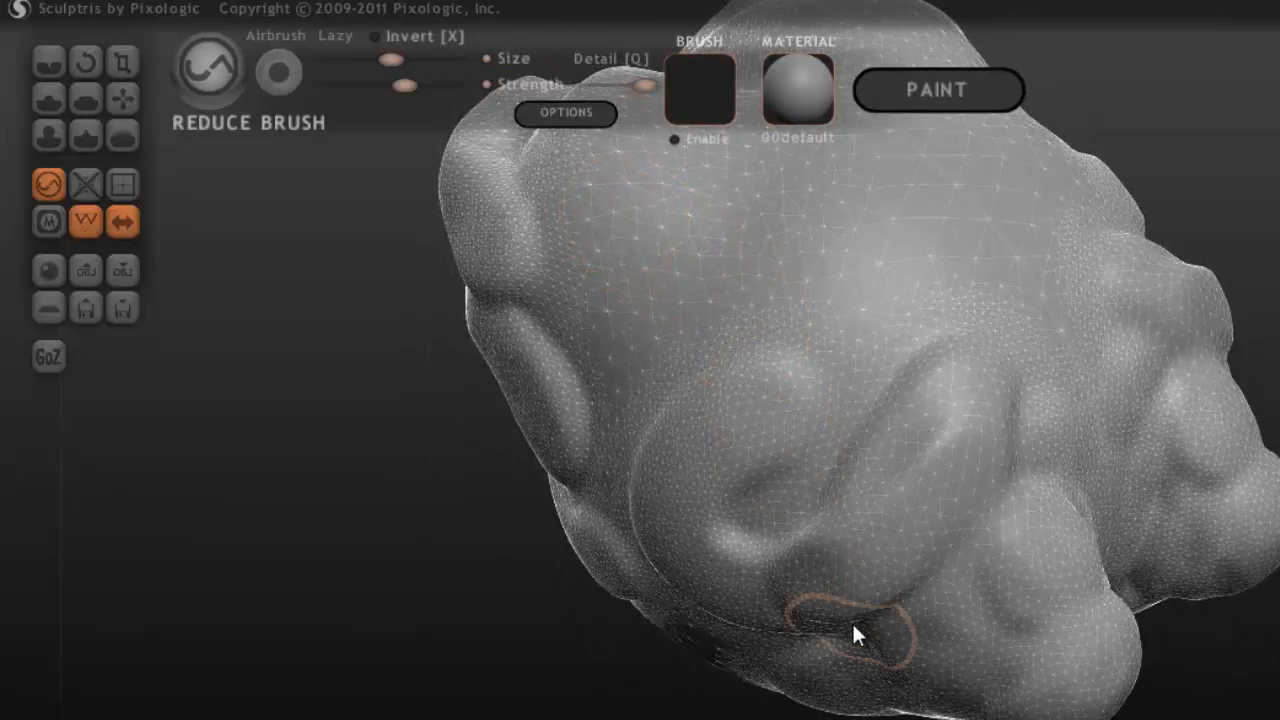
mouse_move(709, 418)
left_mouse_down()
mouse_move(831, 593)
mouse_move(1015, 434)
mouse_move(725, 423)
mouse_move(745, 553)
mouse_move(1014, 445)
mouse_move(946, 373)
mouse_move(928, 559)
mouse_move(788, 317)
mouse_move(946, 411)
mouse_move(989, 343)
mouse_move(1046, 566)
mouse_move(1013, 608)
mouse_move(817, 557)
mouse_move(654, 471)
mouse_move(634, 306)
mouse_move(637, 503)
mouse_move(556, 288)
mouse_move(569, 372)
mouse_move(853, 538)
mouse_move(802, 326)
mouse_move(757, 526)
mouse_move(700, 284)
mouse_move(684, 484)
mouse_move(767, 327)
mouse_move(909, 321)
mouse_move(893, 250)
mouse_move(678, 290)
mouse_move(674, 486)
mouse_move(851, 597)
mouse_move(1000, 446)
mouse_move(1005, 320)
mouse_move(1011, 586)
mouse_move(926, 414)
mouse_move(929, 463)
mouse_move(828, 567)
mouse_move(800, 500)
mouse_move(823, 503)
mouse_move(897, 377)
mouse_move(931, 445)
mouse_move(757, 583)
mouse_move(640, 446)
mouse_move(826, 371)
mouse_move(700, 395)
mouse_move(771, 543)
mouse_move(829, 523)
mouse_move(869, 477)
mouse_move(797, 427)
mouse_move(786, 386)
mouse_move(1083, 334)
left_mouse_up()
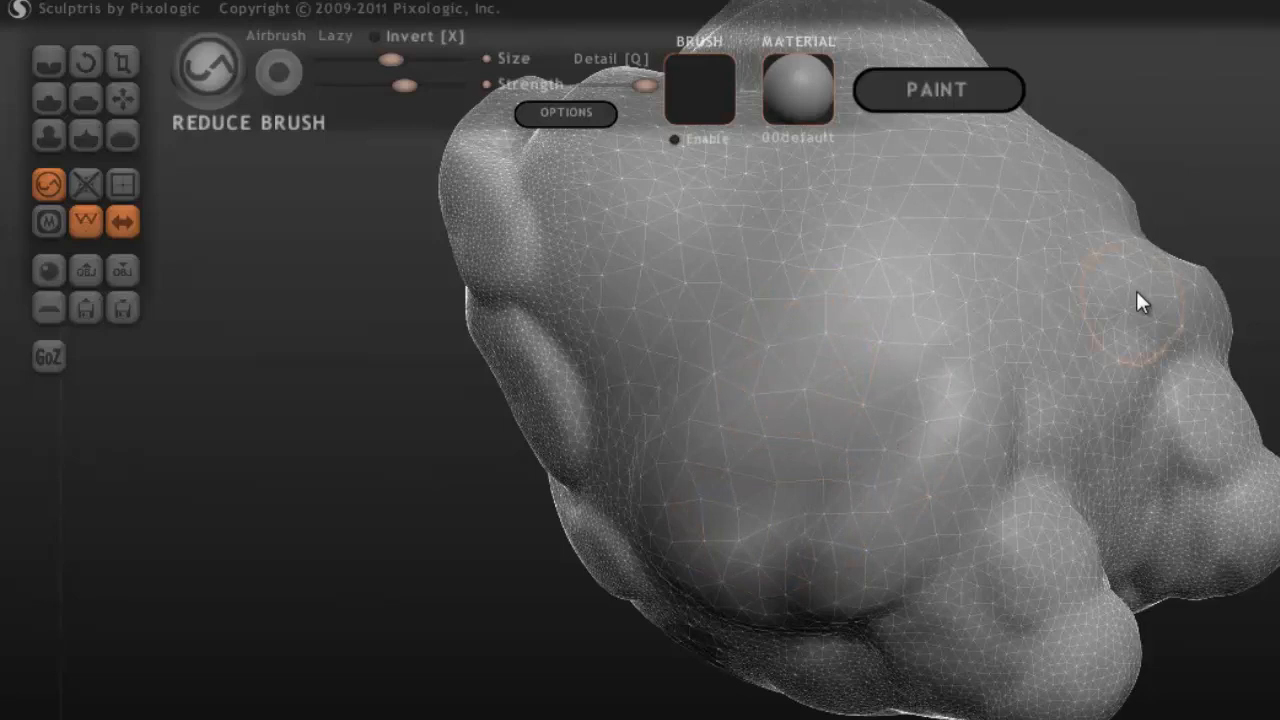
left_click_drag(1250, 200, 1170, 193)
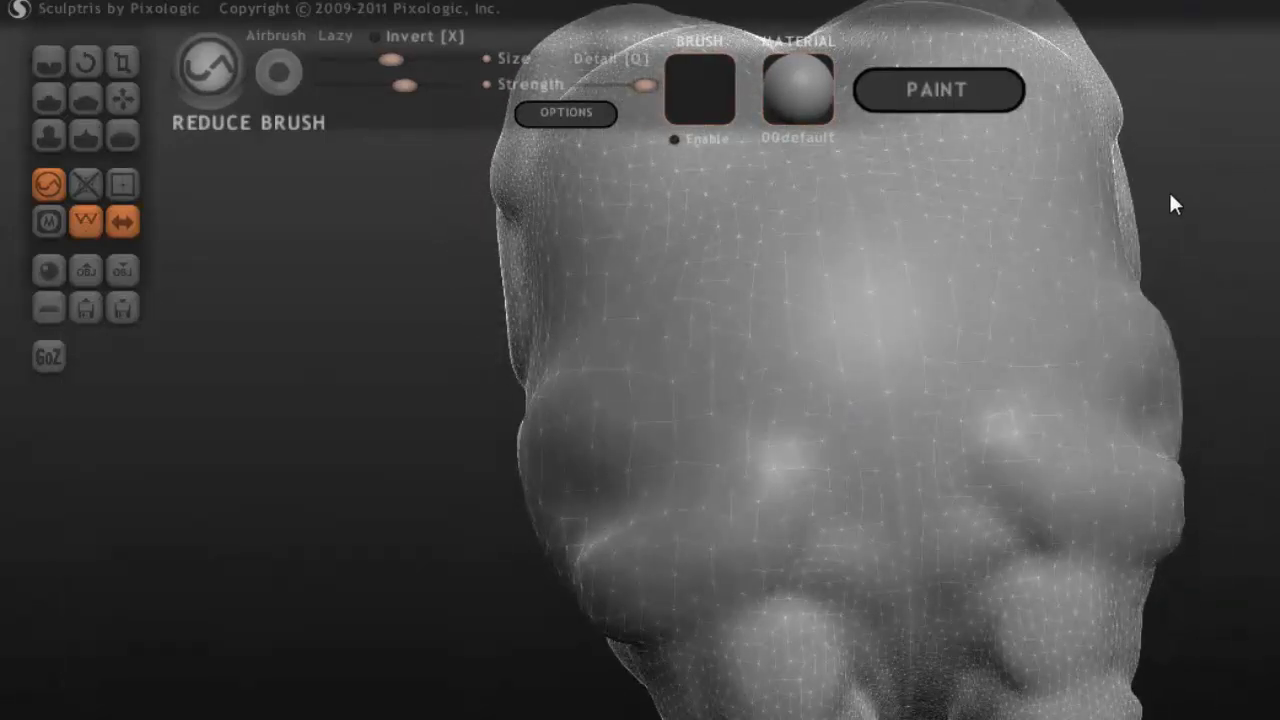
left_click_drag(437, 500, 457, 457)
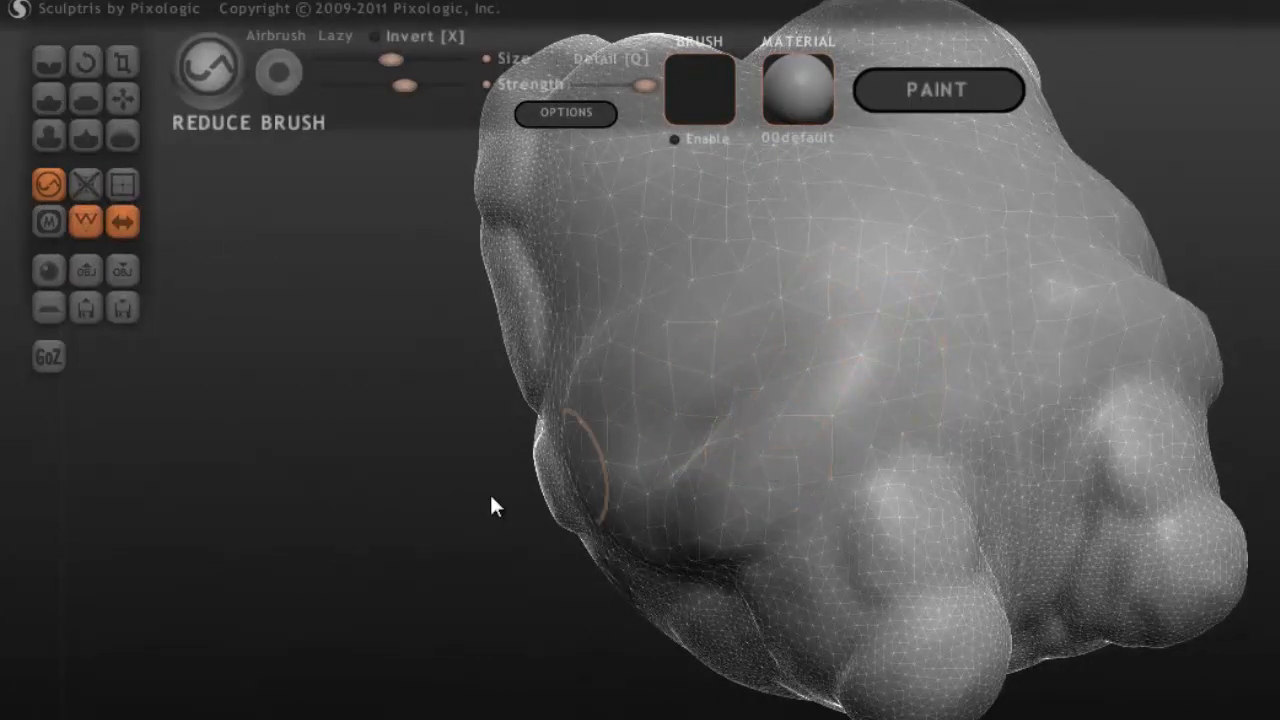
left_click_drag(490, 500, 431, 540)
mouse_move(814, 323)
left_mouse_down()
mouse_move(914, 386)
mouse_move(823, 380)
mouse_move(771, 360)
mouse_move(803, 291)
mouse_move(820, 357)
mouse_move(816, 222)
mouse_move(831, 396)
mouse_move(850, 310)
left_mouse_up()
left_click_drag(1268, 226, 1117, 277)
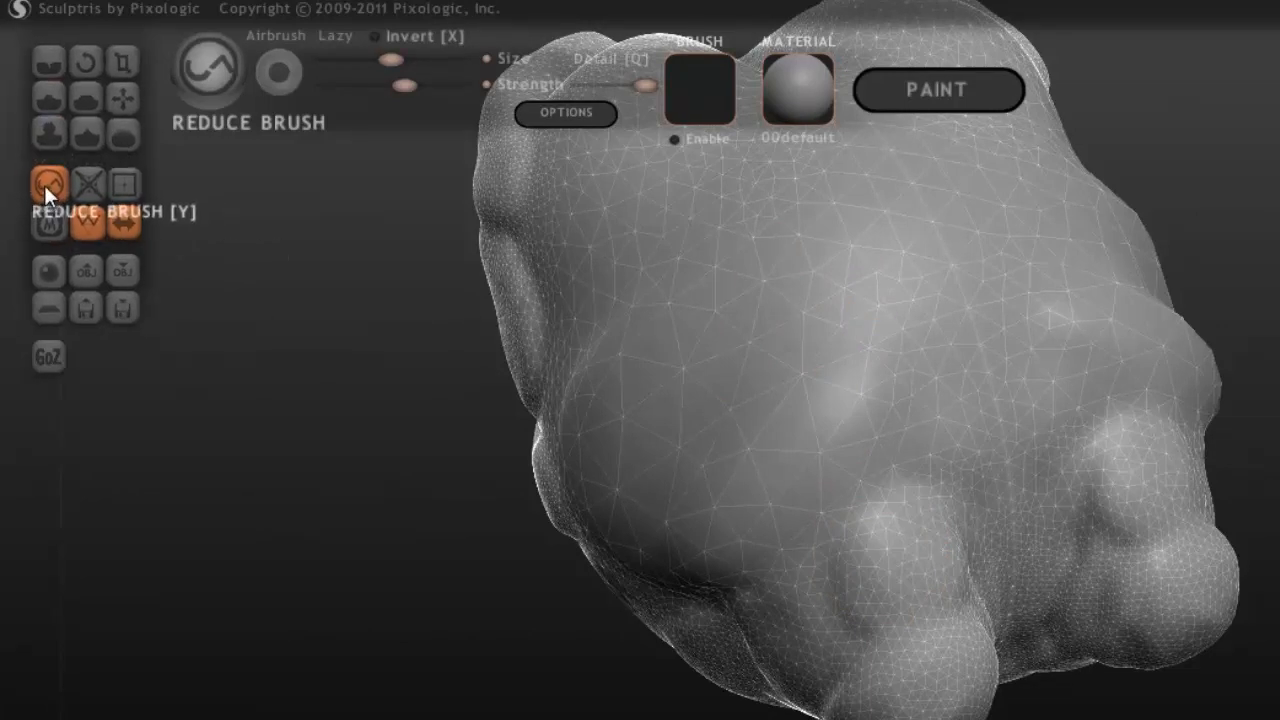
Sculpt a raised curved ridge with the Draw brush across the low-density area on the model's side
left_click(45, 99)
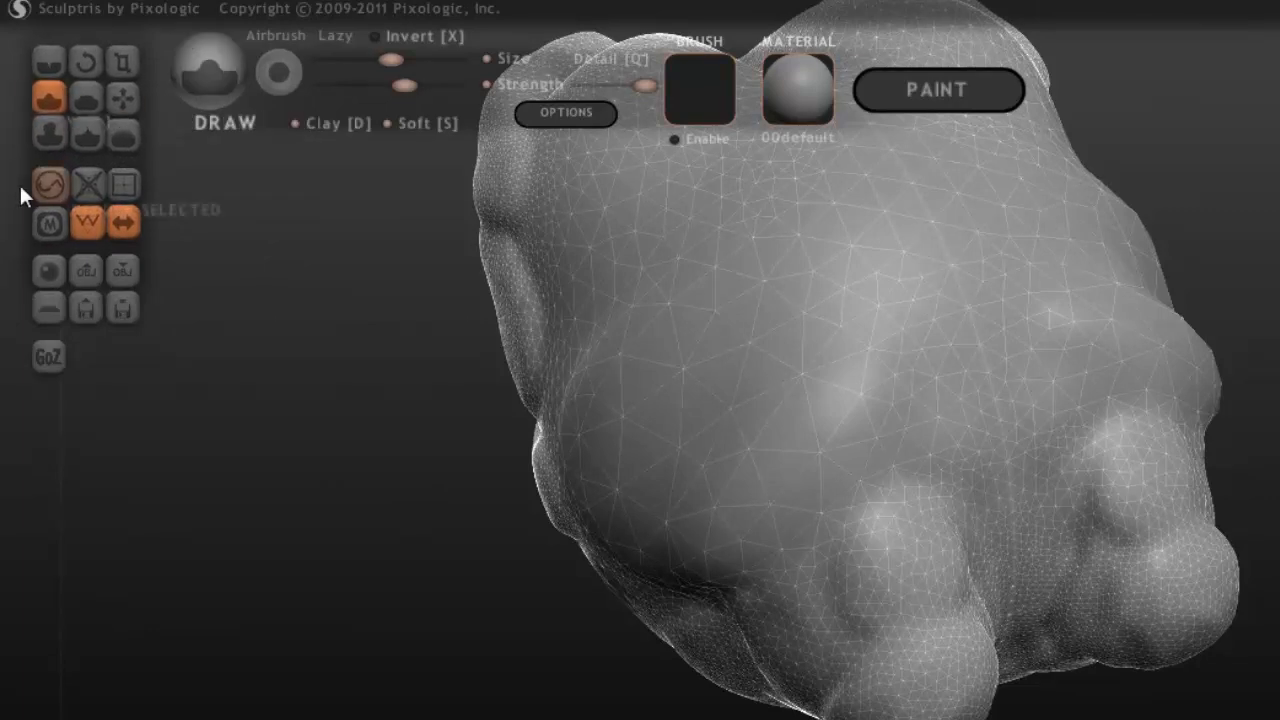
mouse_move(650, 212)
left_mouse_down()
mouse_move(706, 314)
mouse_move(691, 366)
left_mouse_up()
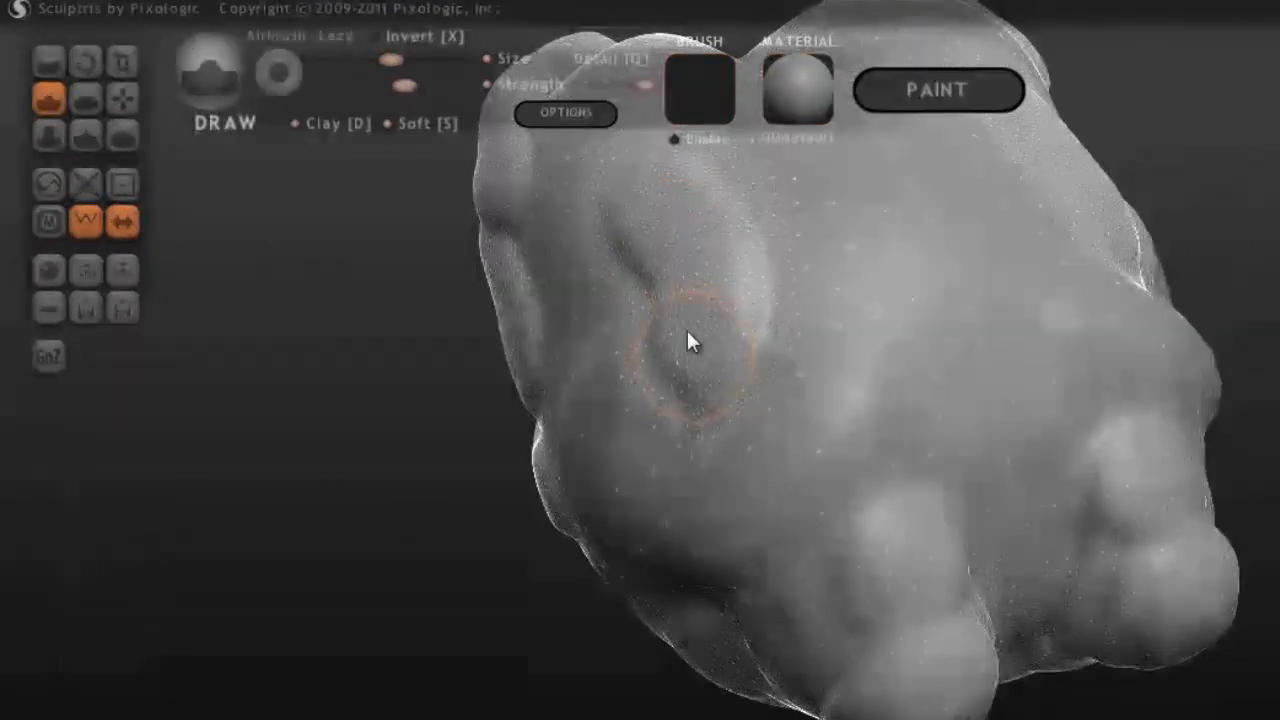
left_click(81, 187)
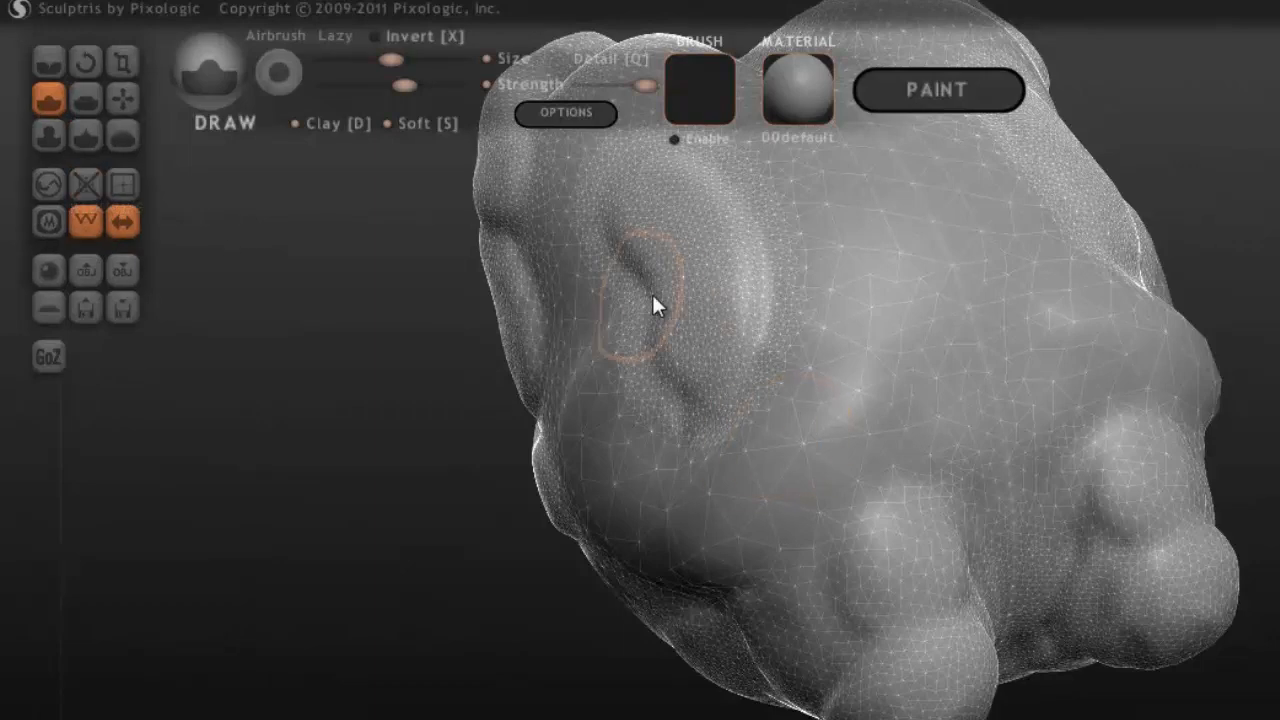
Subdivide the entire mesh several times to raise the polygon density across the whole model
left_click(84, 198)
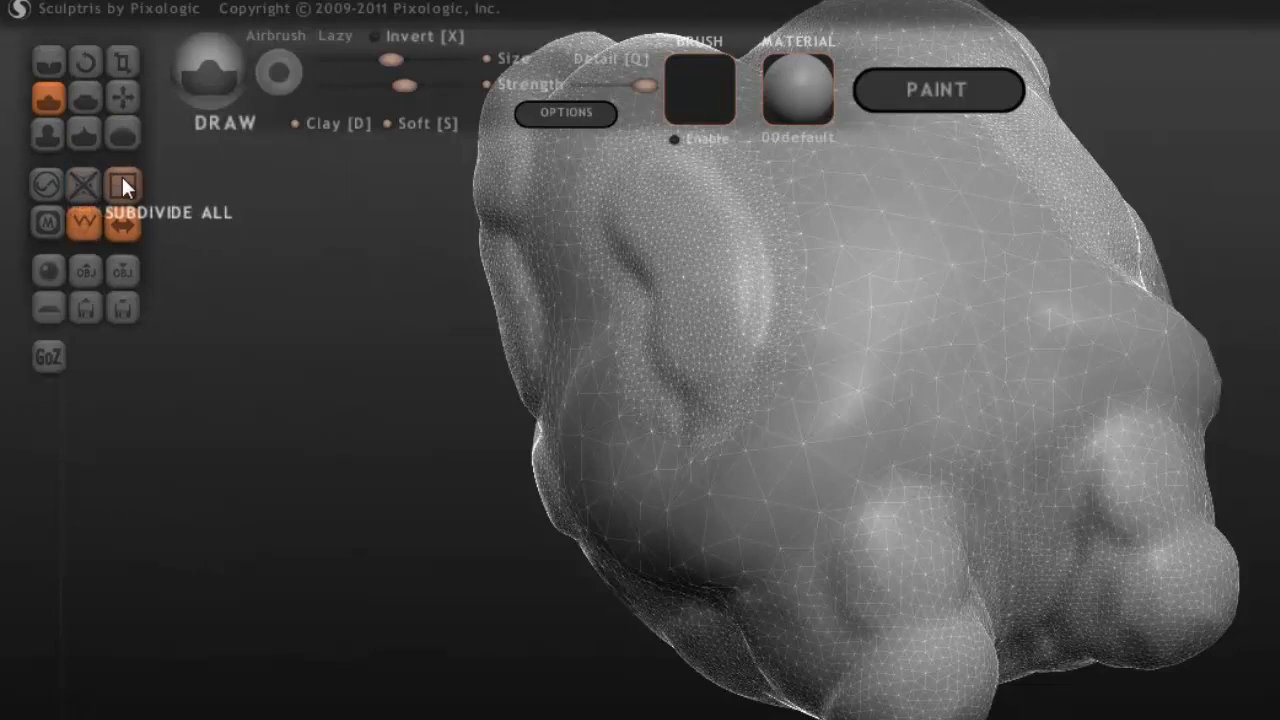
left_click(121, 180)
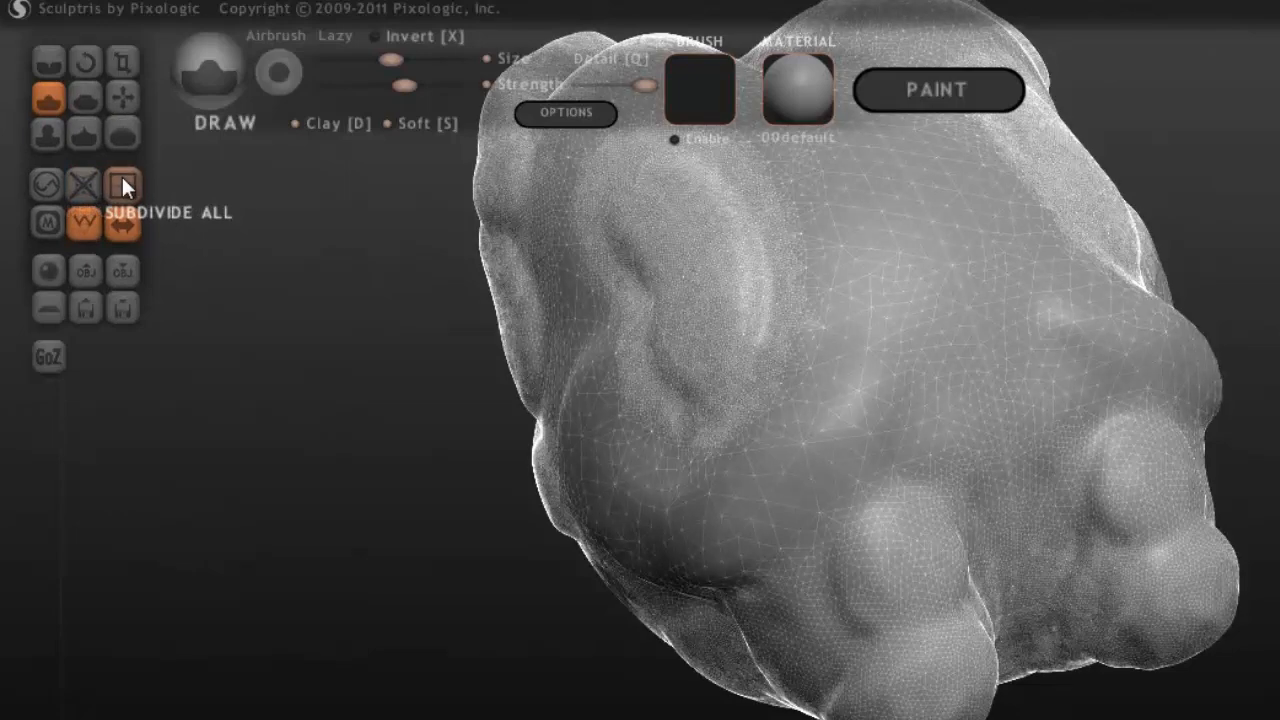
left_click(121, 184)
left_click(122, 184)
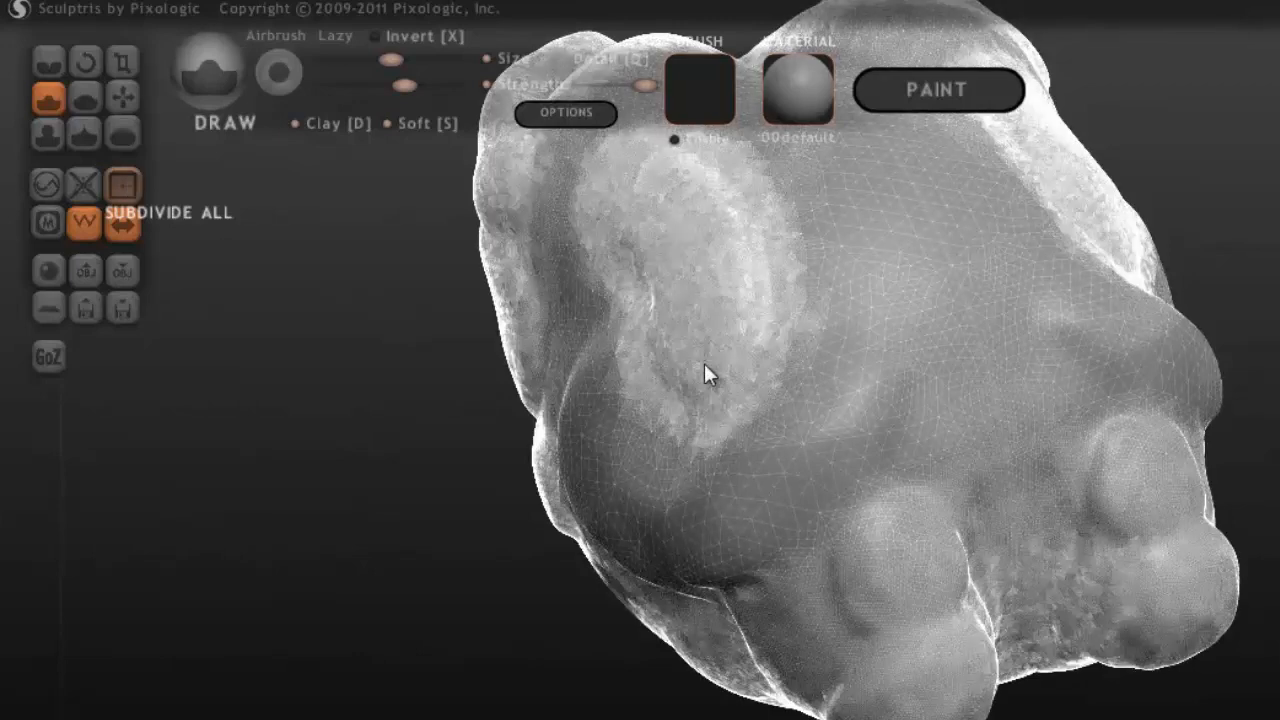
Thin out the dense mesh over the curved ridge on the model's side with the Reduce Brush
left_click_drag(463, 386, 514, 385)
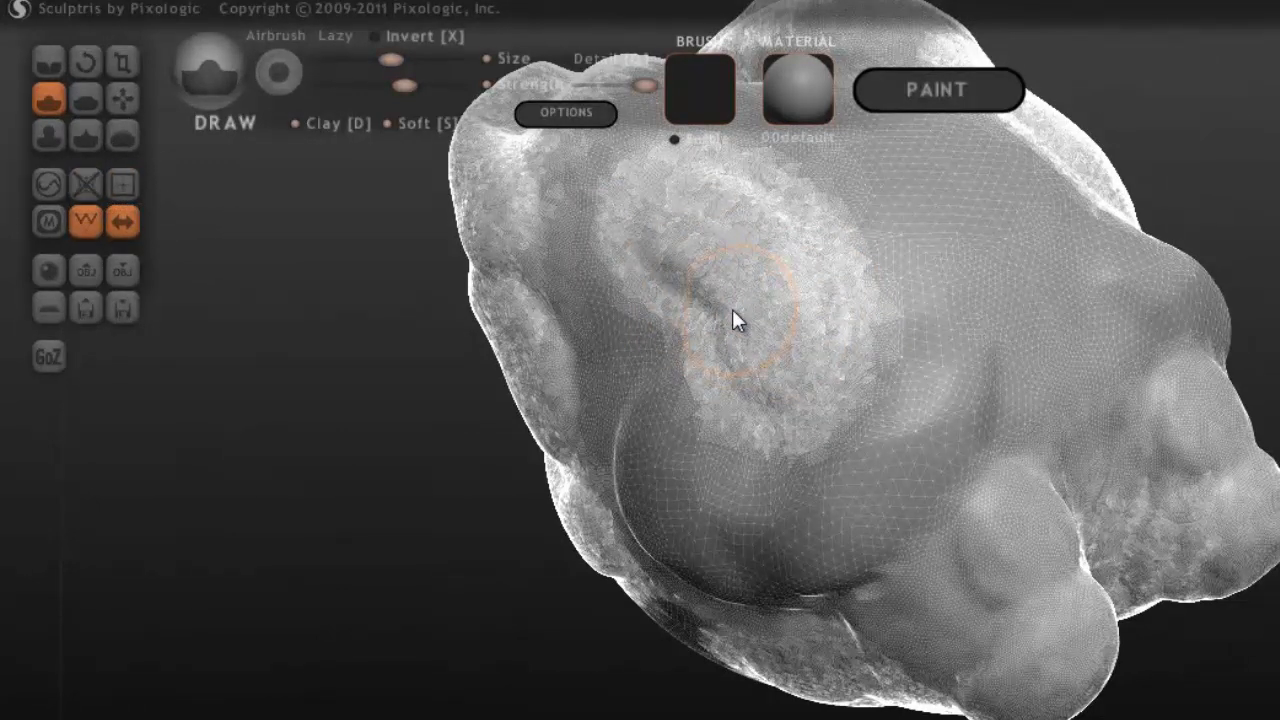
key("w")
left_click_drag(1203, 189, 658, 283)
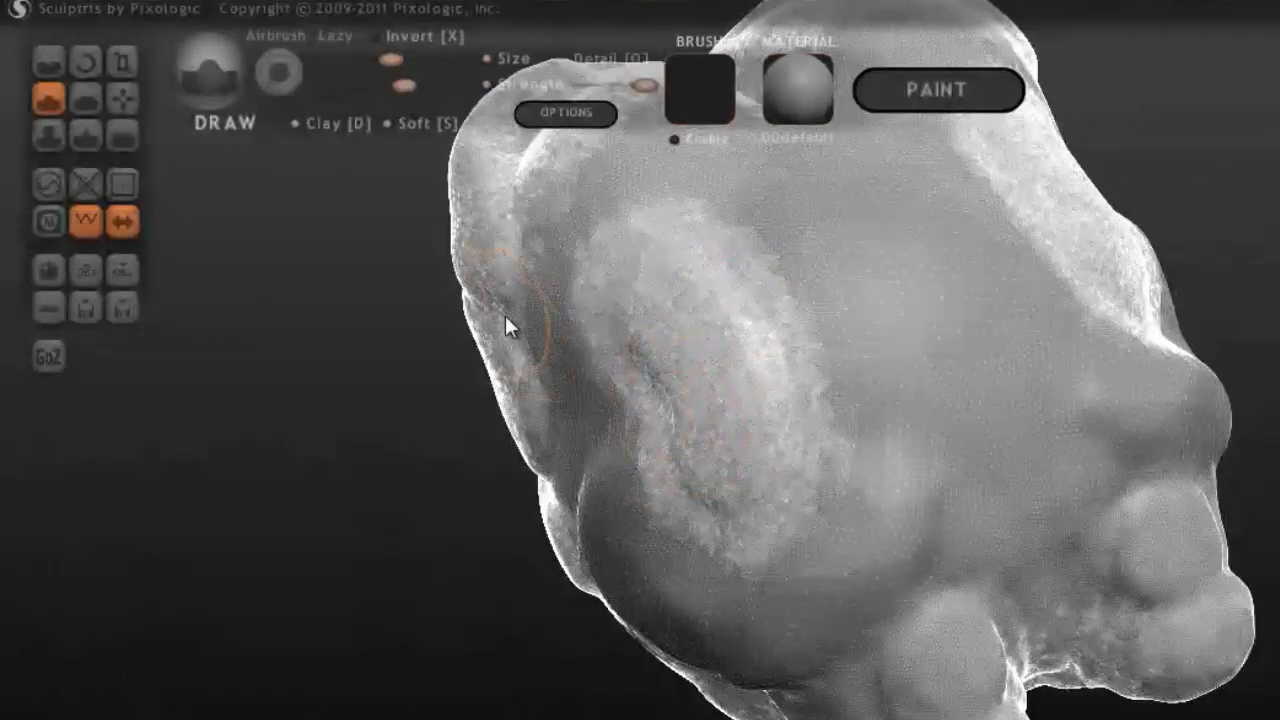
mouse_move(349, 406)
left_mouse_down()
mouse_move(416, 383)
mouse_move(425, 346)
left_mouse_up()
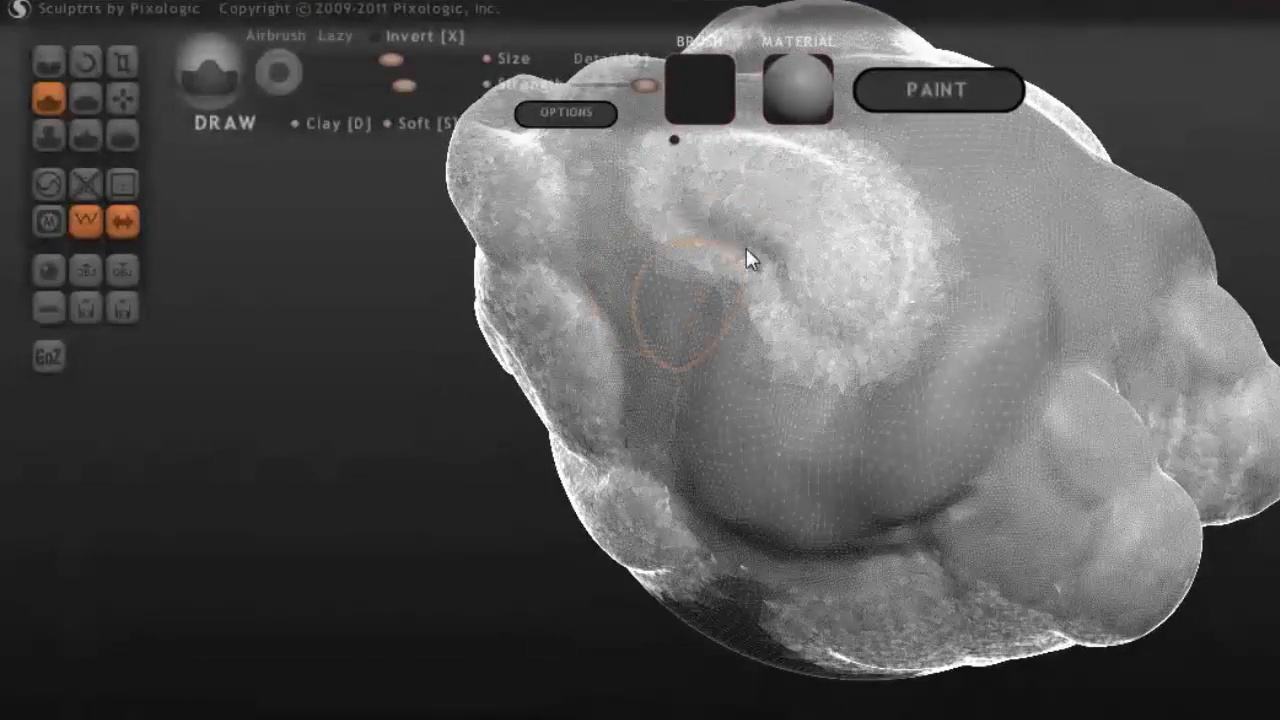
left_click(46, 182)
mouse_move(658, 212)
left_mouse_down()
mouse_move(686, 190)
mouse_move(714, 203)
left_mouse_up()
left_click_drag(735, 293, 713, 185)
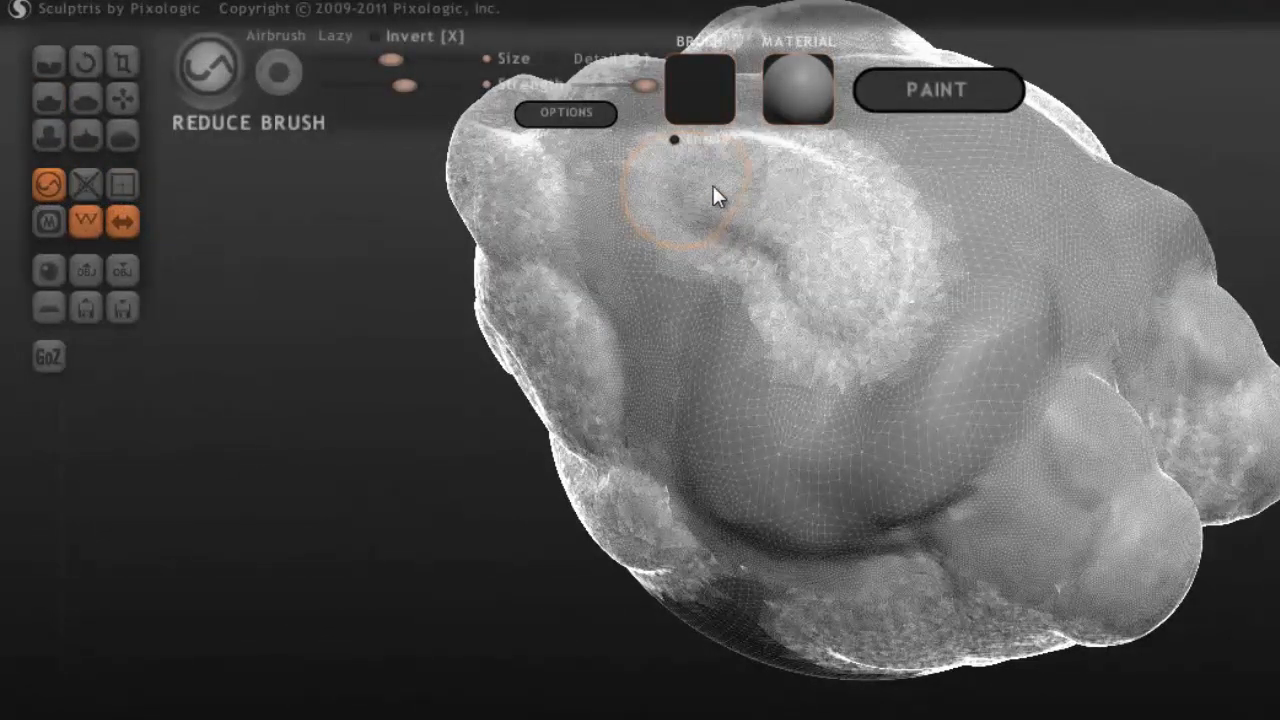
mouse_move(802, 353)
left_mouse_down()
mouse_move(762, 185)
mouse_move(863, 268)
mouse_move(878, 329)
mouse_move(733, 181)
mouse_move(876, 283)
left_mouse_up()
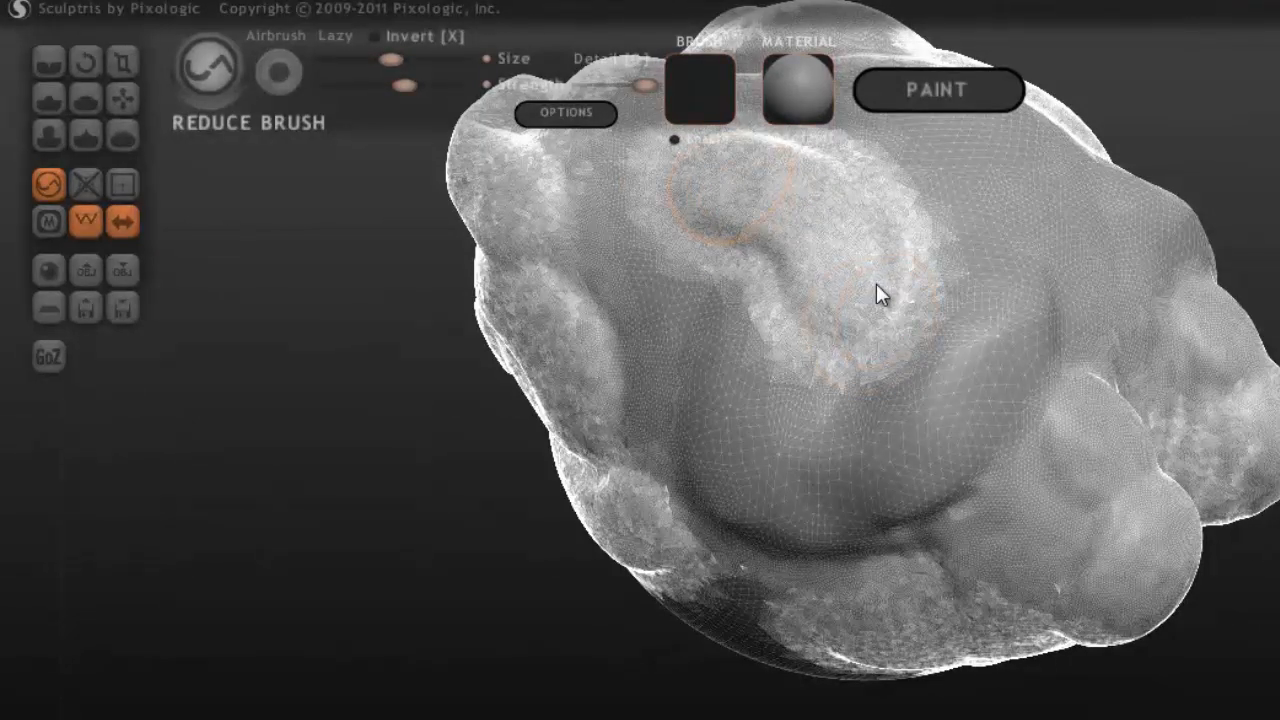
Lower the polygon density of the whole model with Reduce Selected and check the resulting wireframe
left_click(81, 186)
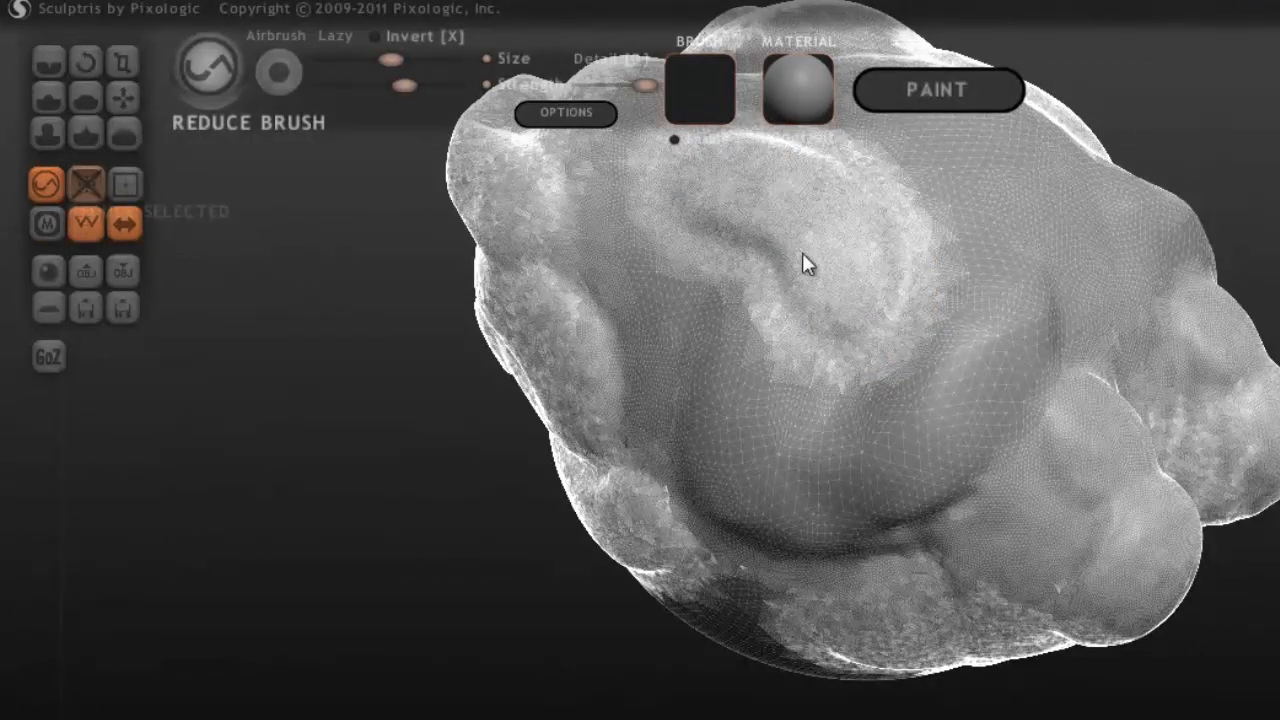
key("w")
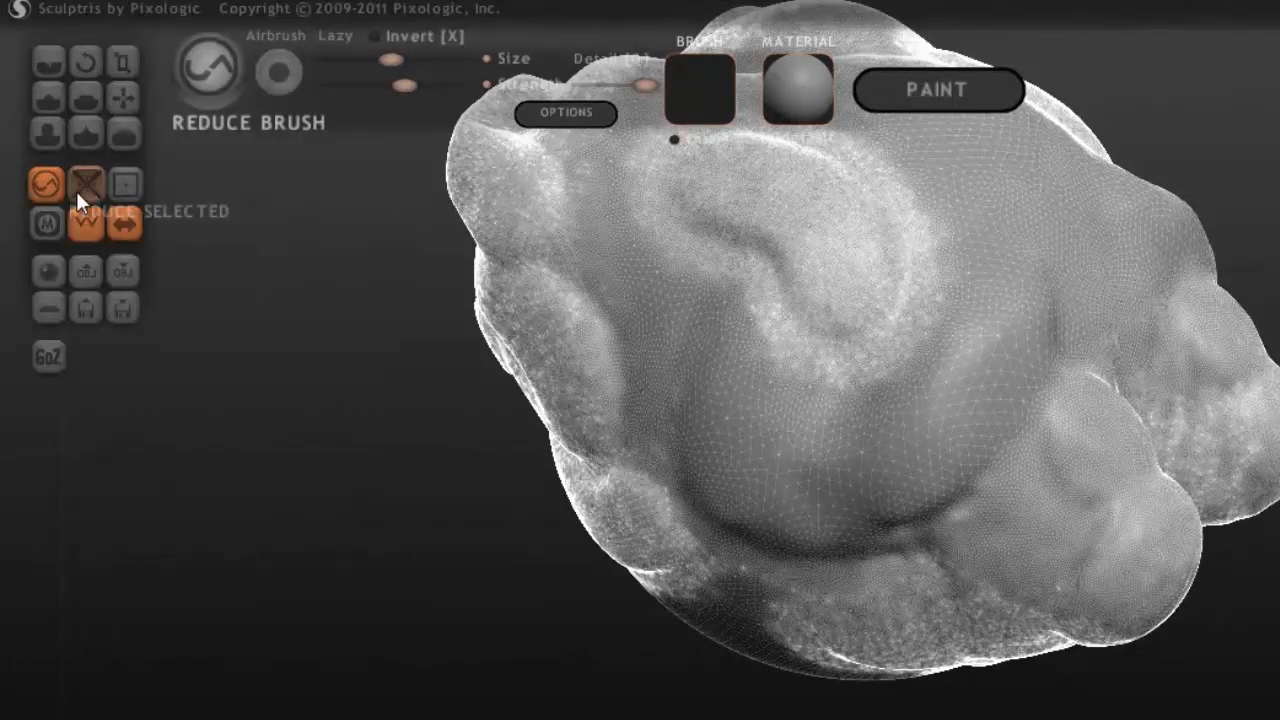
key("w")
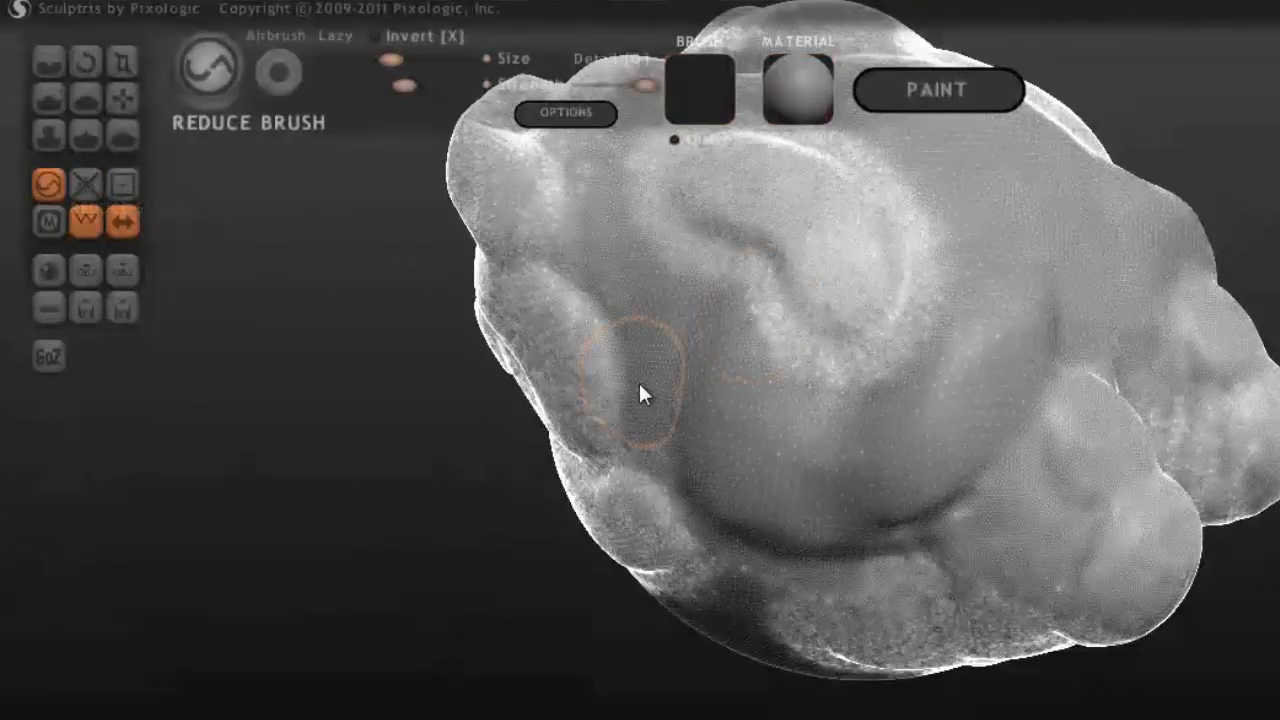
left_click_drag(437, 463, 336, 500)
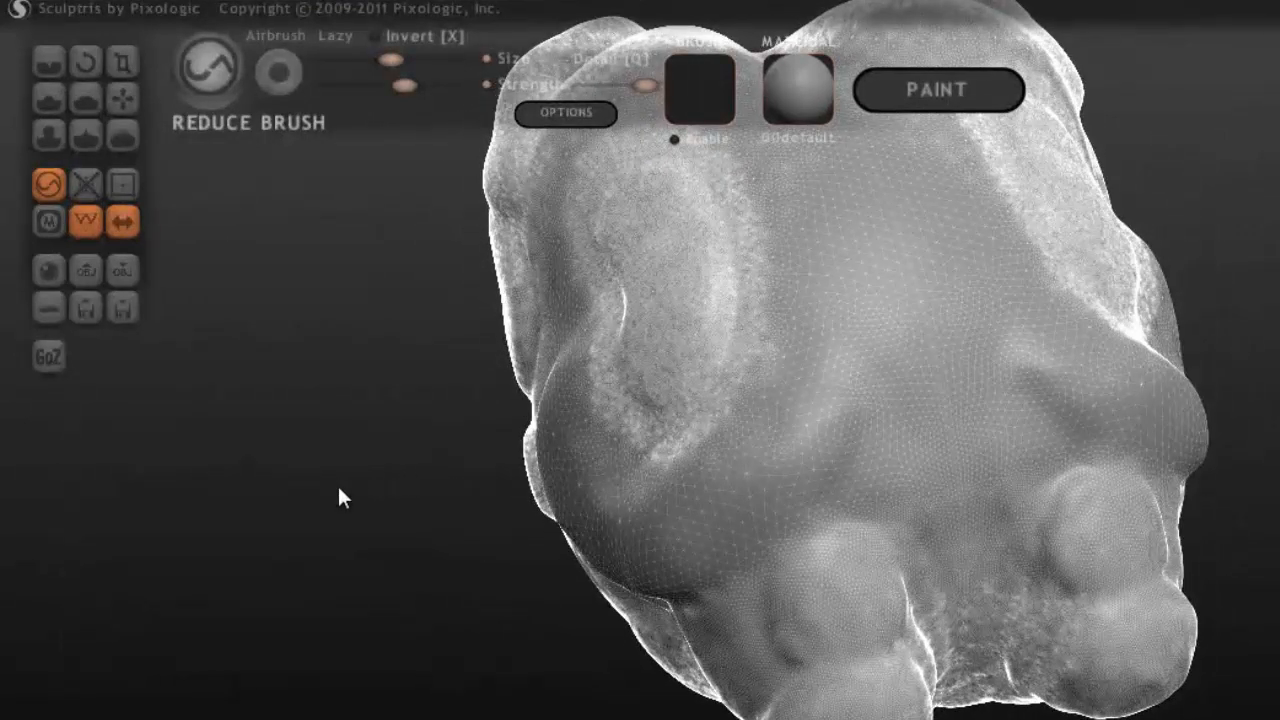